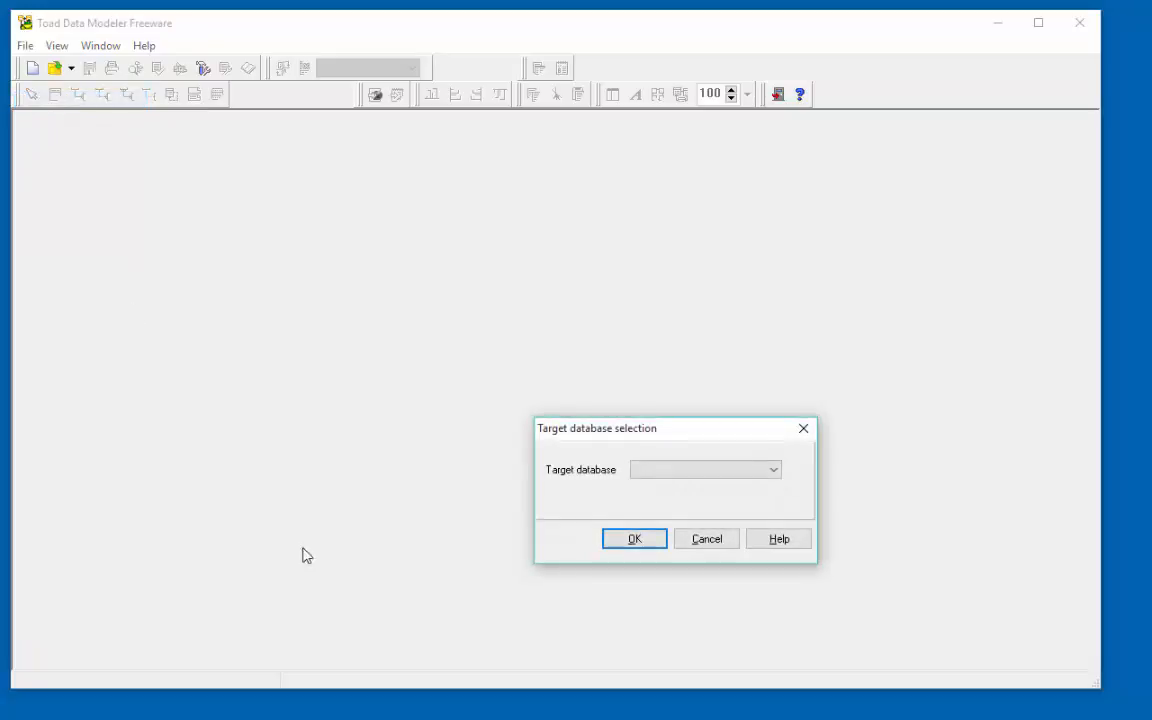
# Create a model with Oracle 10g as target database, maximize its window and hide the model tree.
pyautogui.click(772, 472)
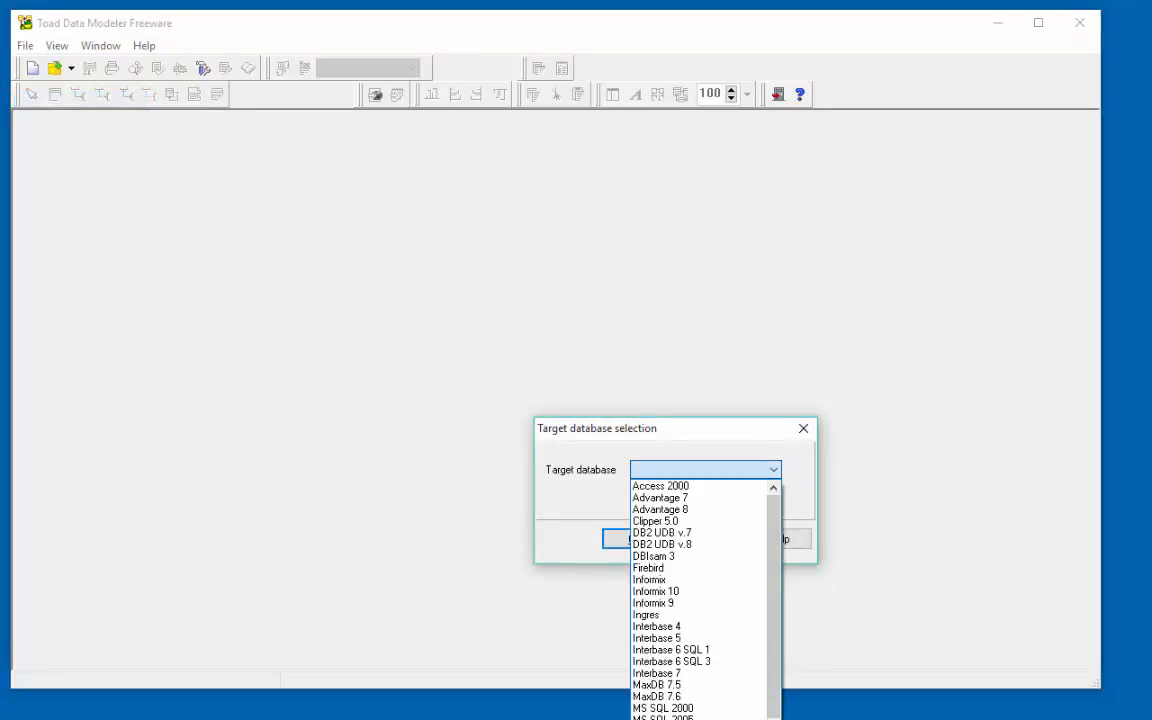
pyautogui.click(665, 718)
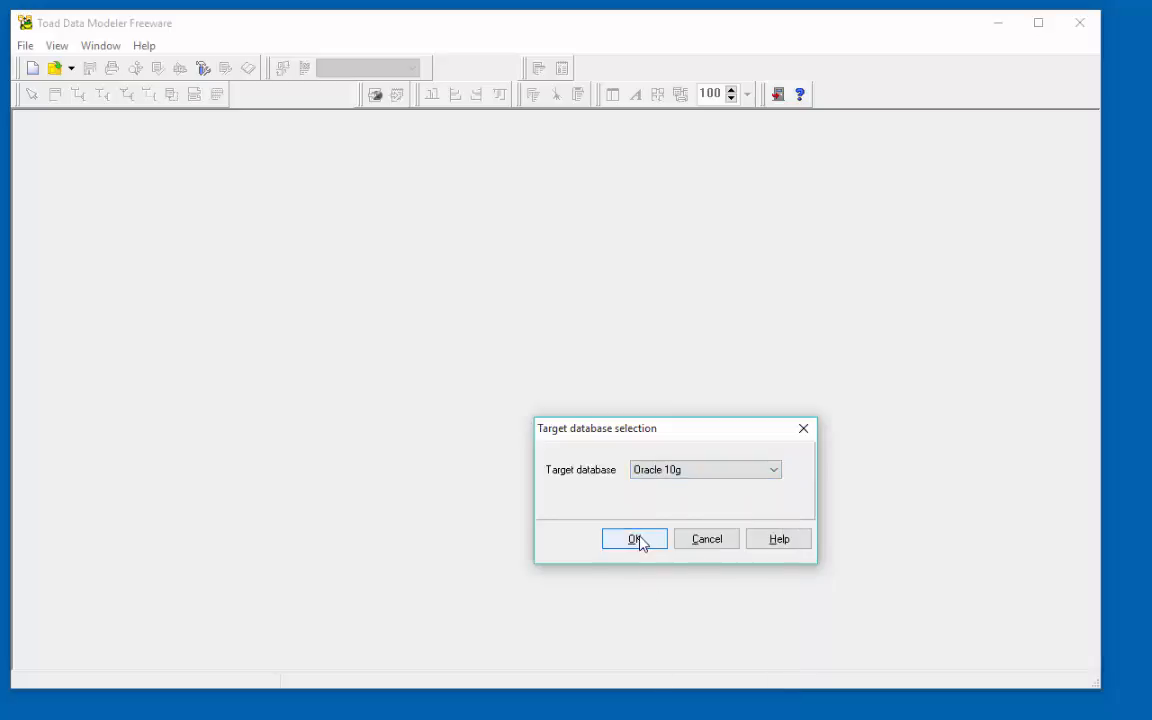
pyautogui.click(637, 540)
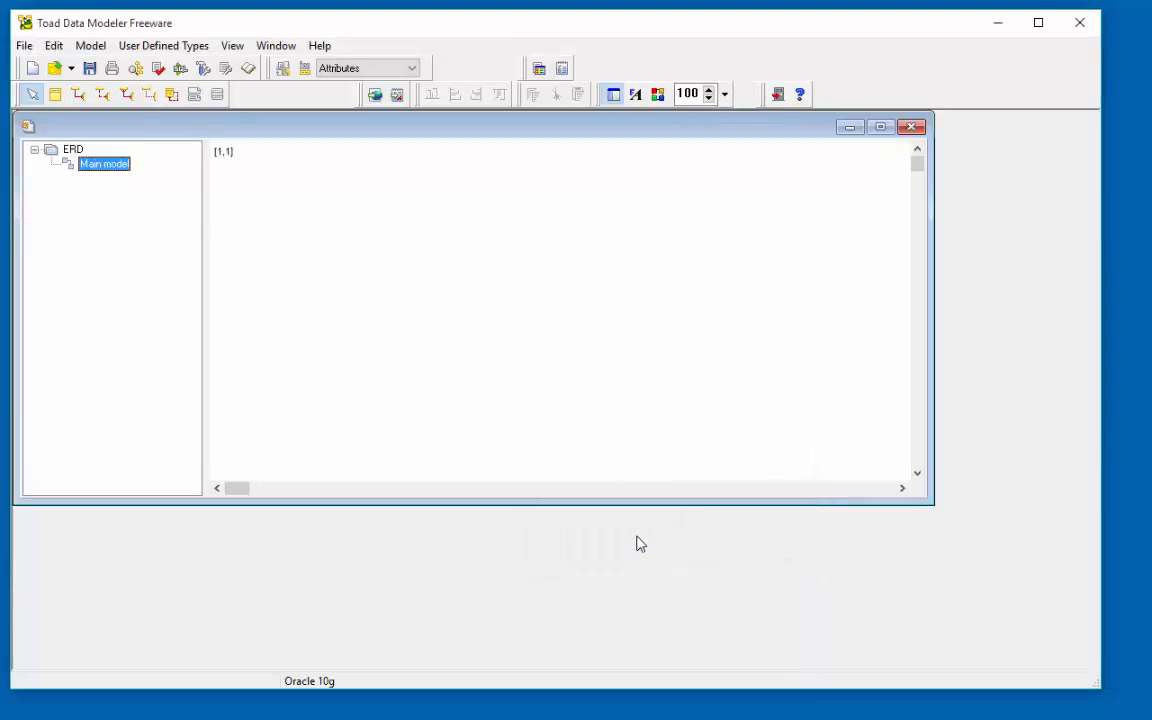
pyautogui.click(880, 128)
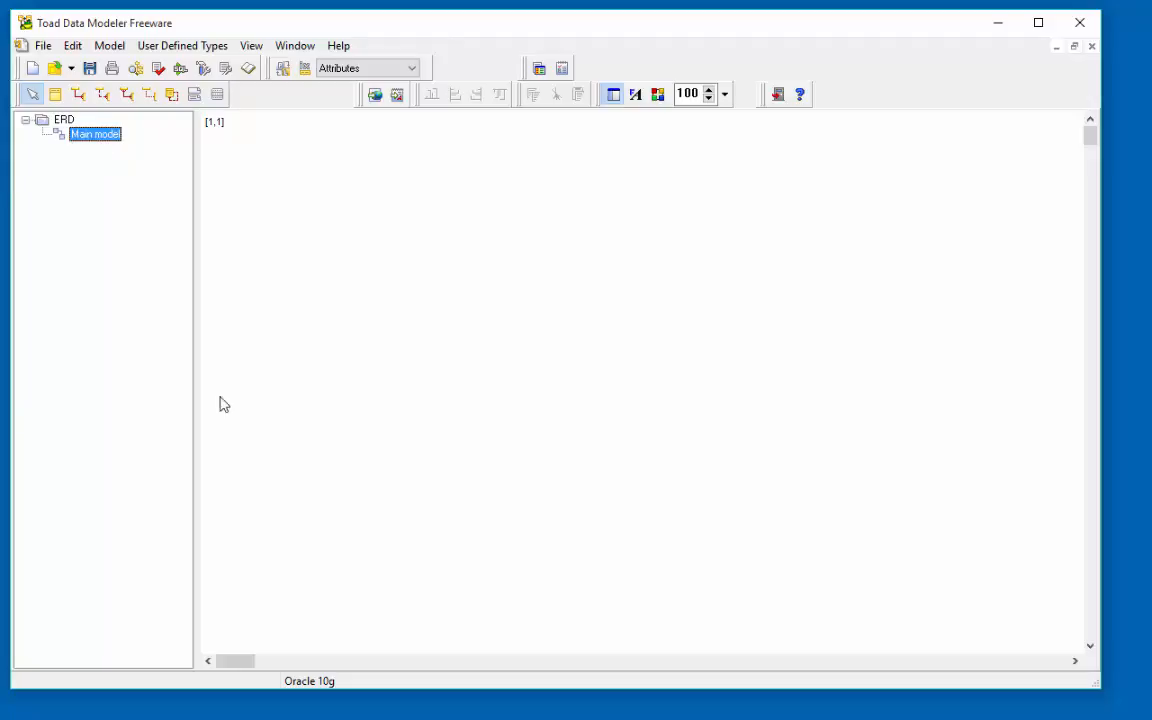
pyautogui.click(613, 95)
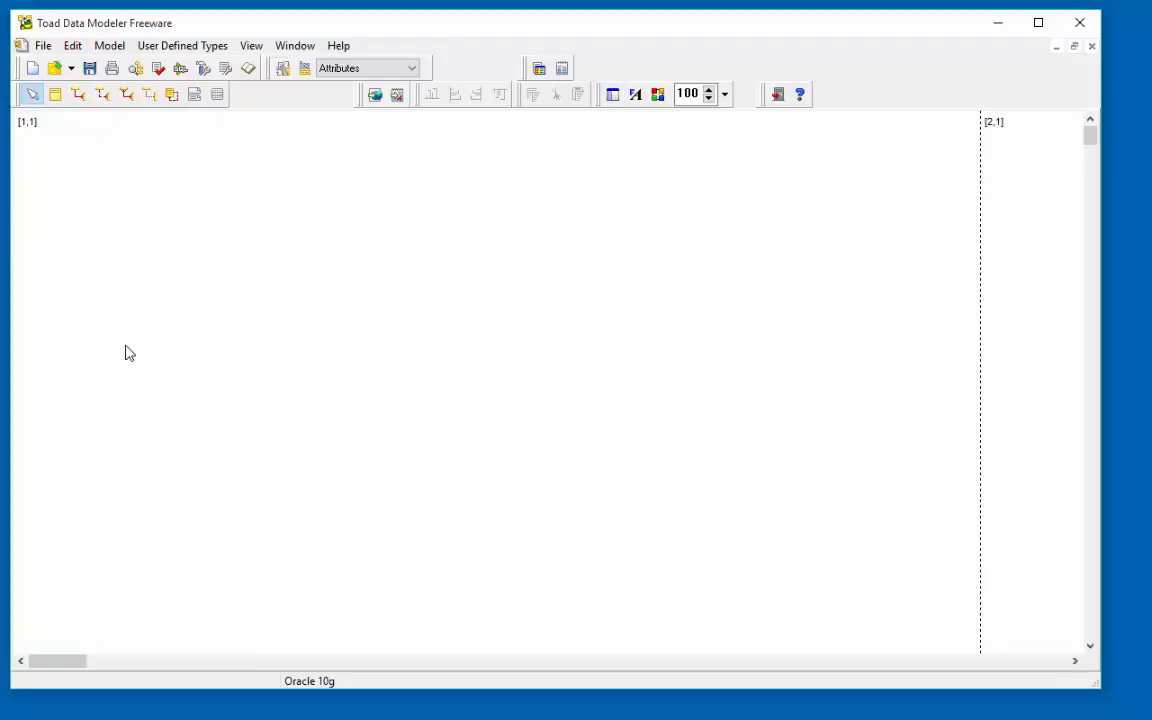
# Place two new entities side by side in the upper part of the diagram.
pyautogui.click(57, 101)
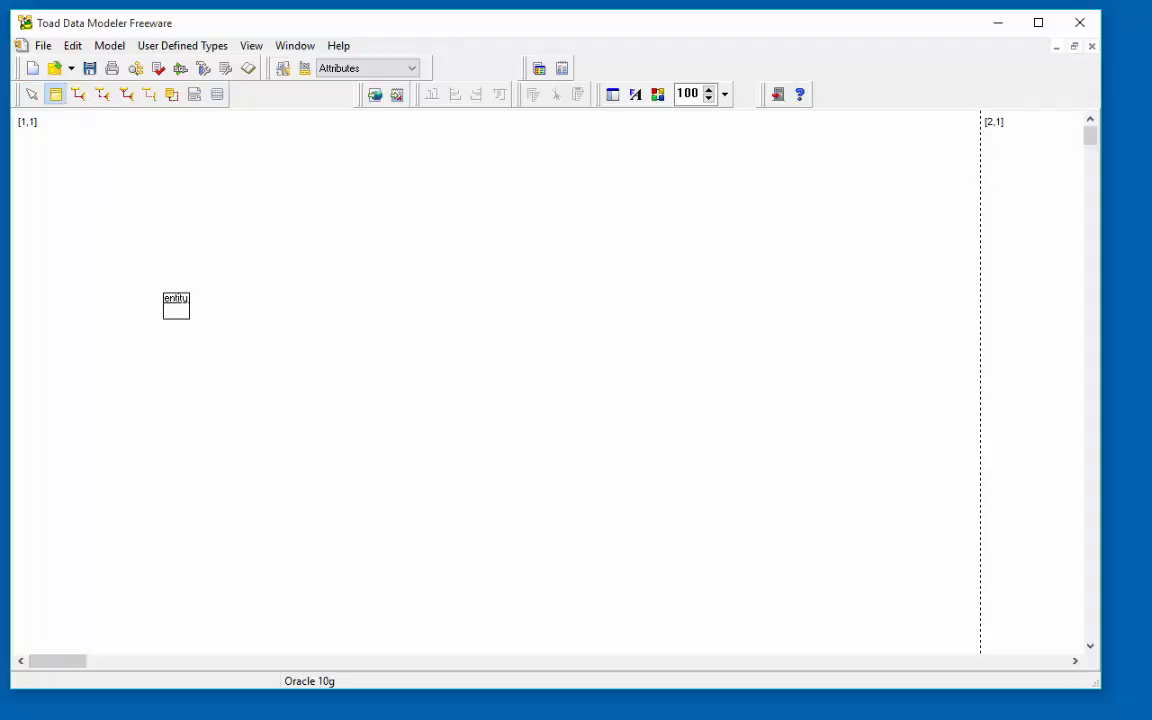
pyautogui.click(162, 241)
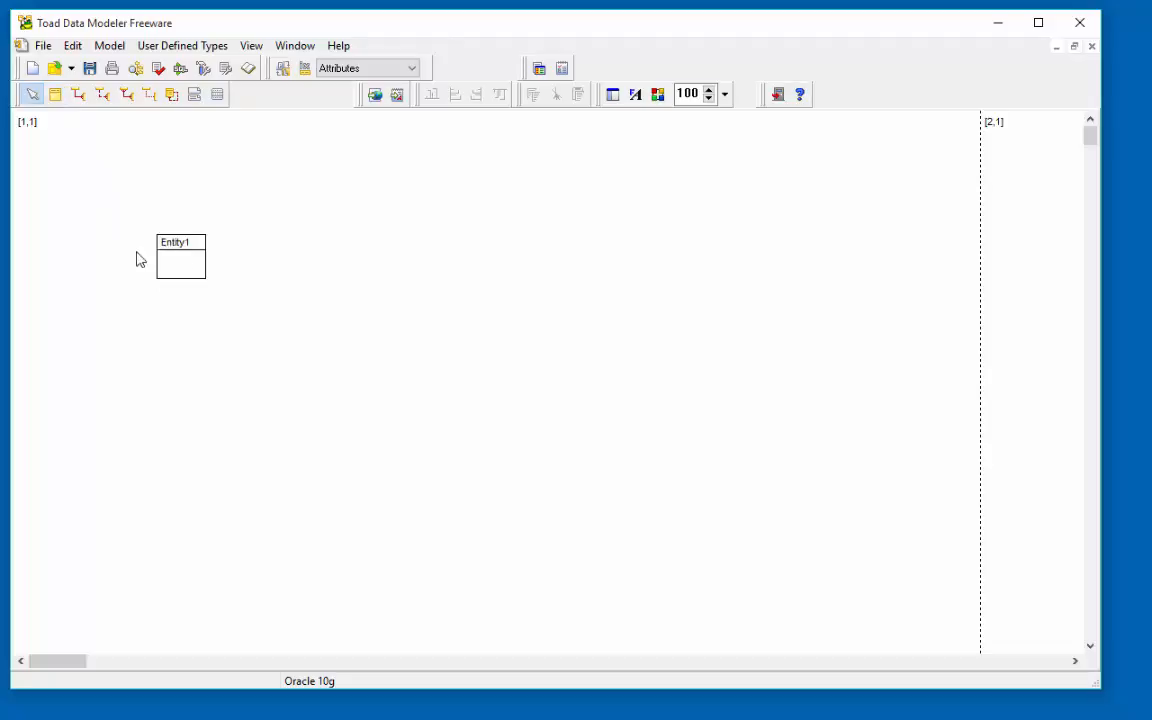
pyautogui.click(55, 100)
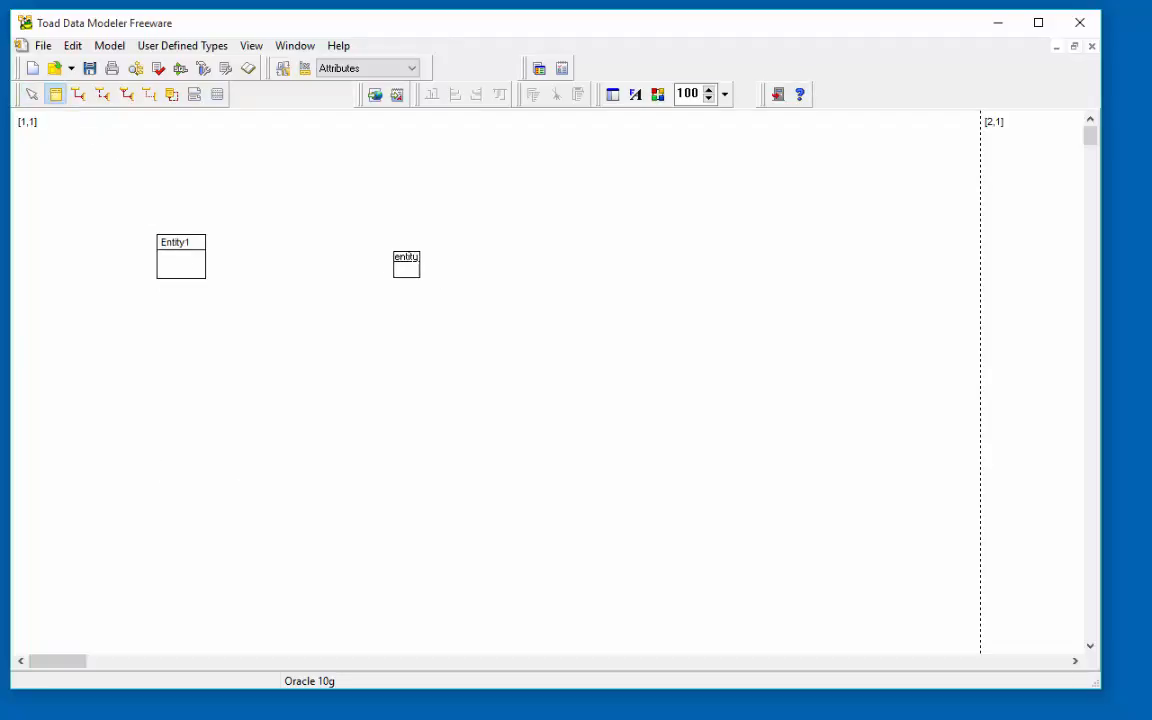
pyautogui.click(366, 240)
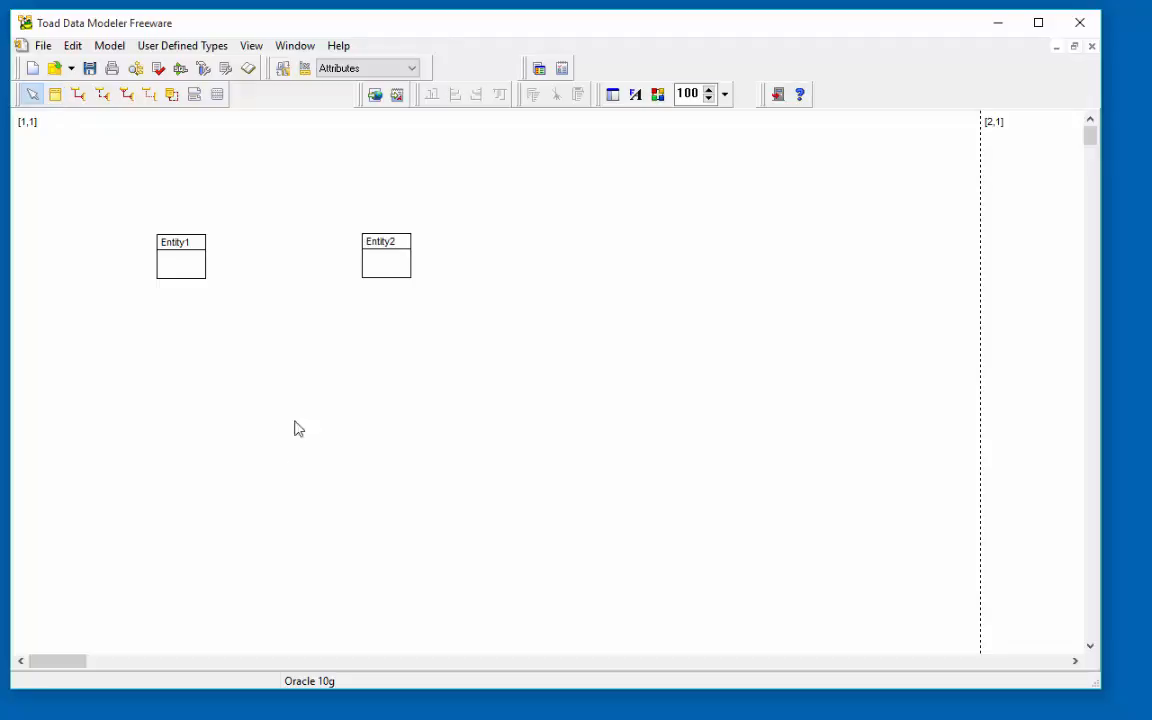
# Rename Entity1 to EMPLOYEE and move its dialog clear of the diagram's entities.
pyautogui.doubleClick(192, 249)
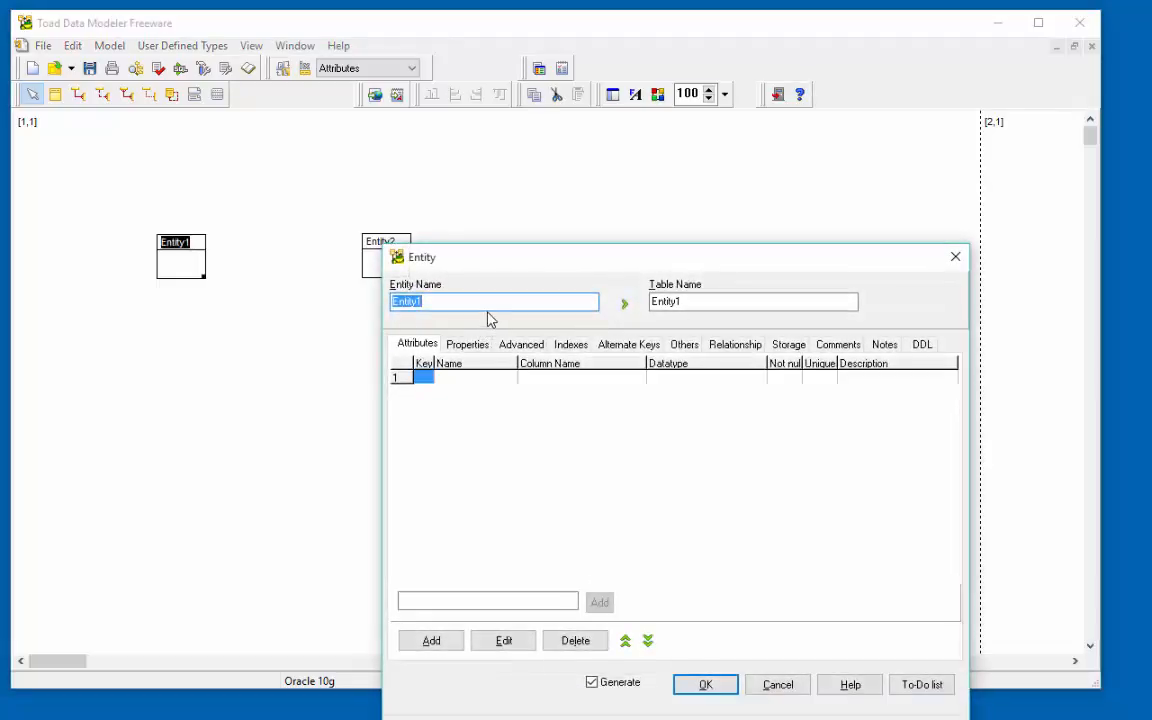
pyautogui.write('EMPLOYEE')
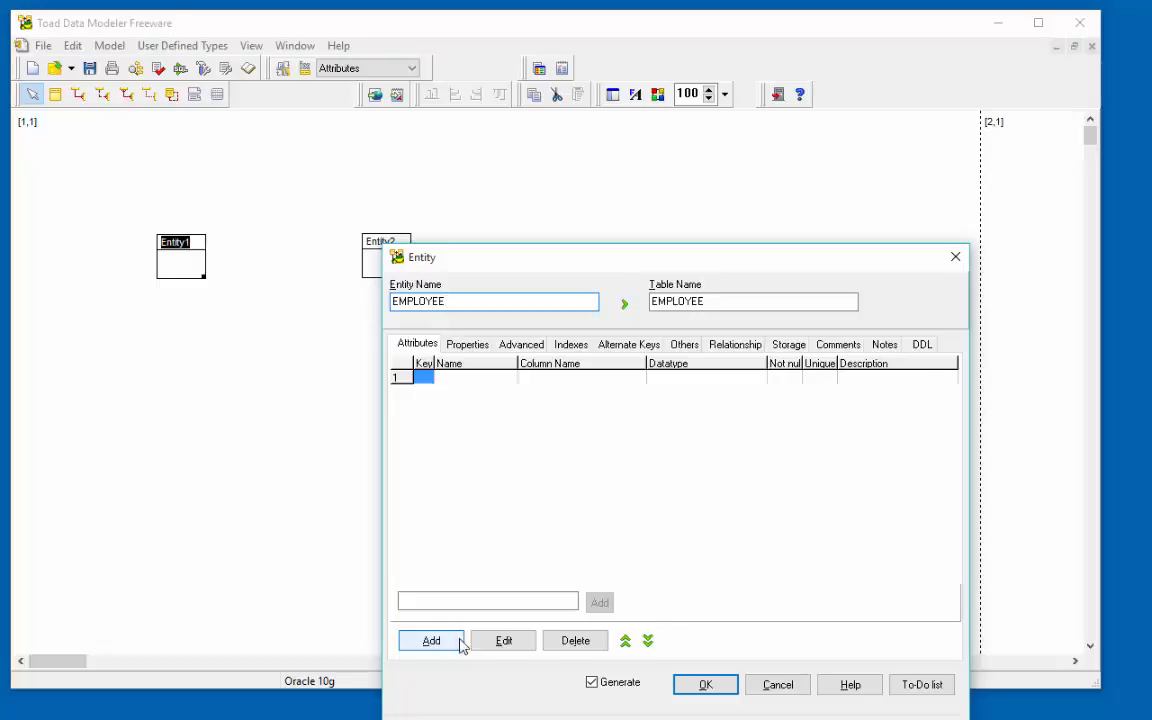
pyautogui.moveTo(779, 276); pyautogui.dragTo(845, 189)
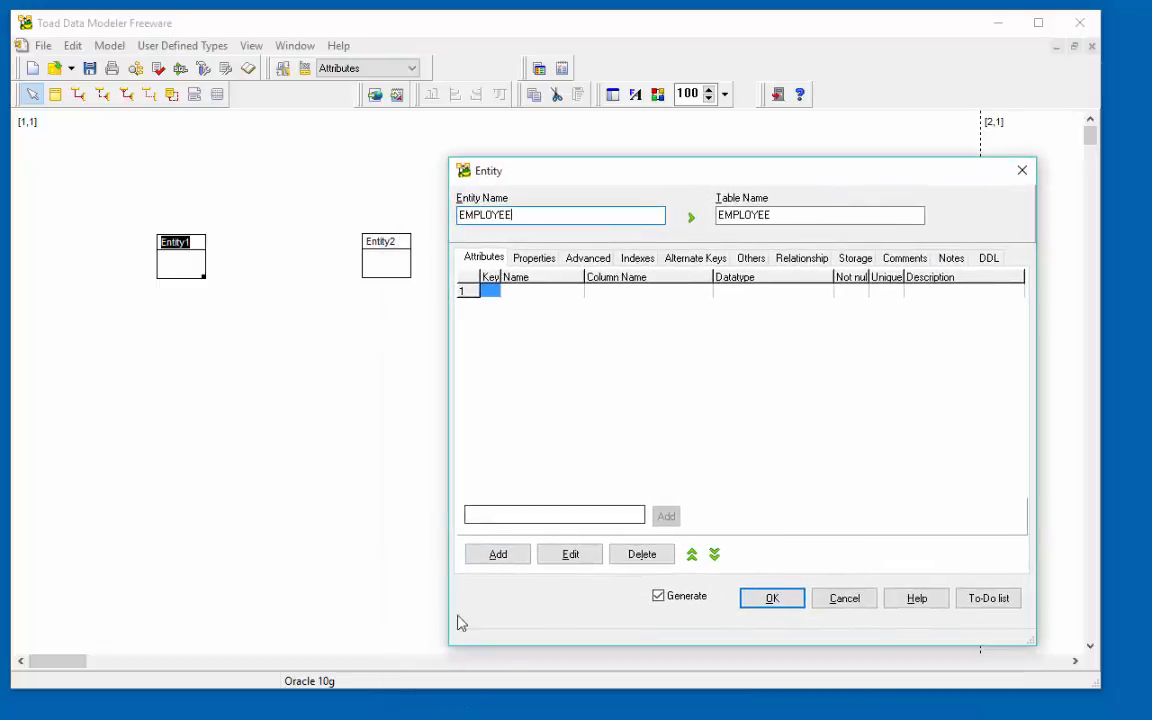
# Add a key attribute named Id to the EMPLOYEE entity.
pyautogui.click(497, 555)
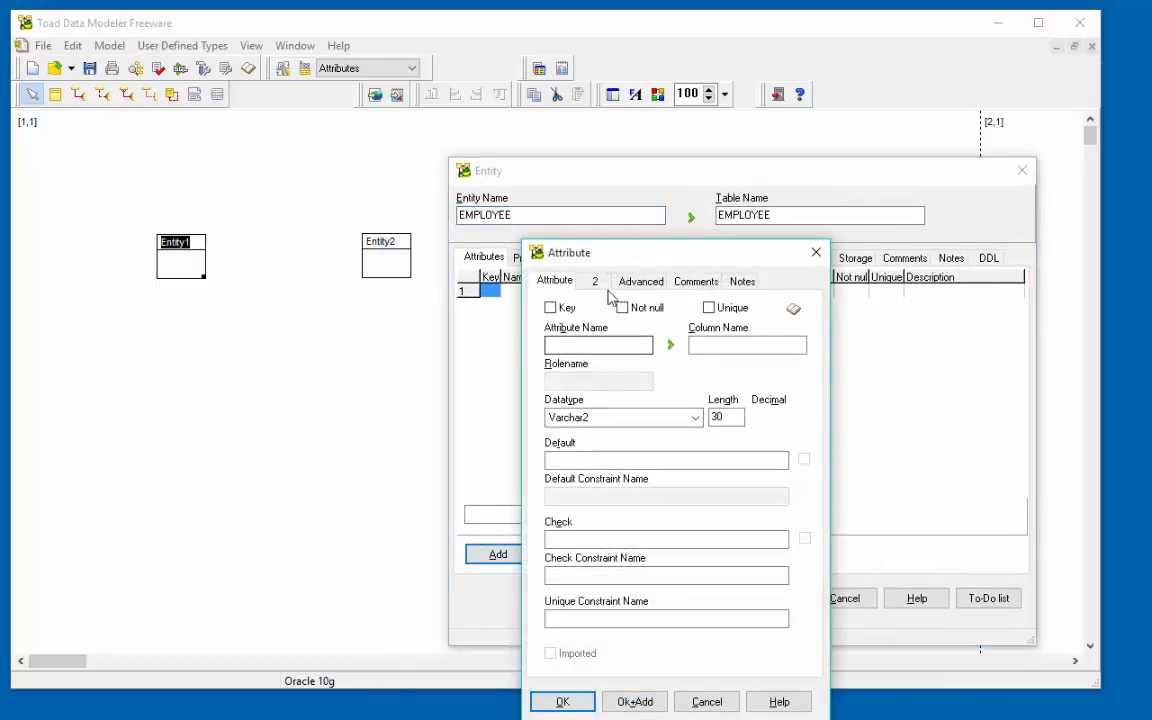
pyautogui.click(551, 308)
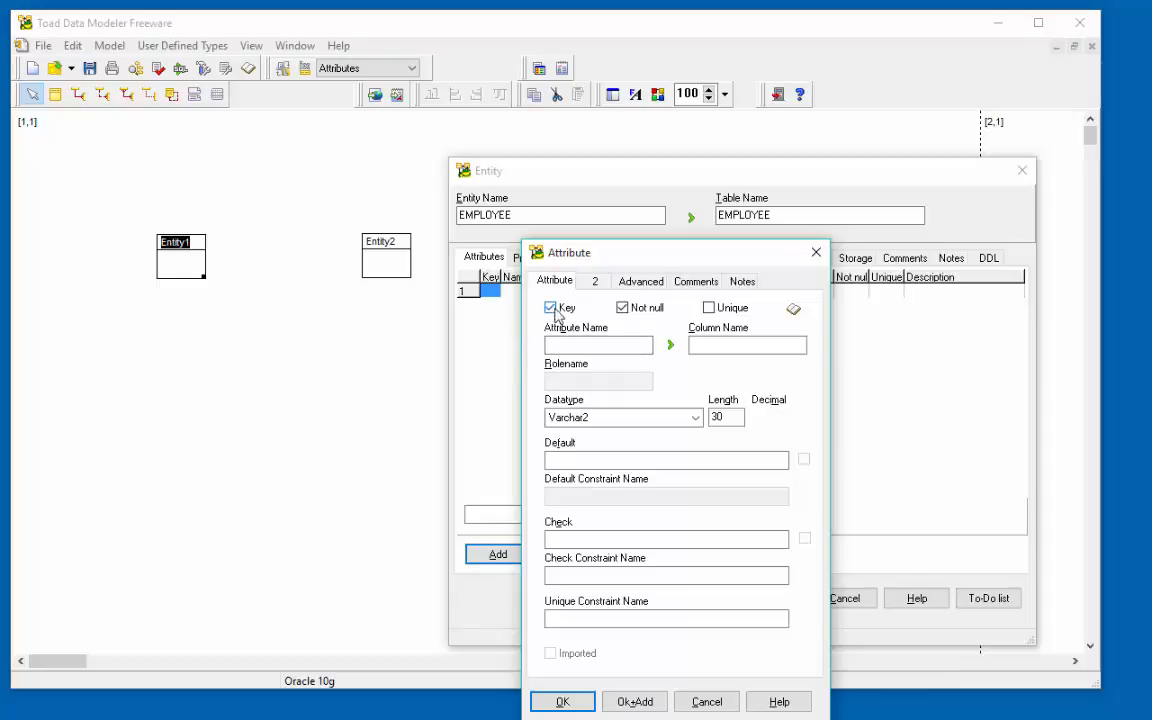
pyautogui.click(596, 346)
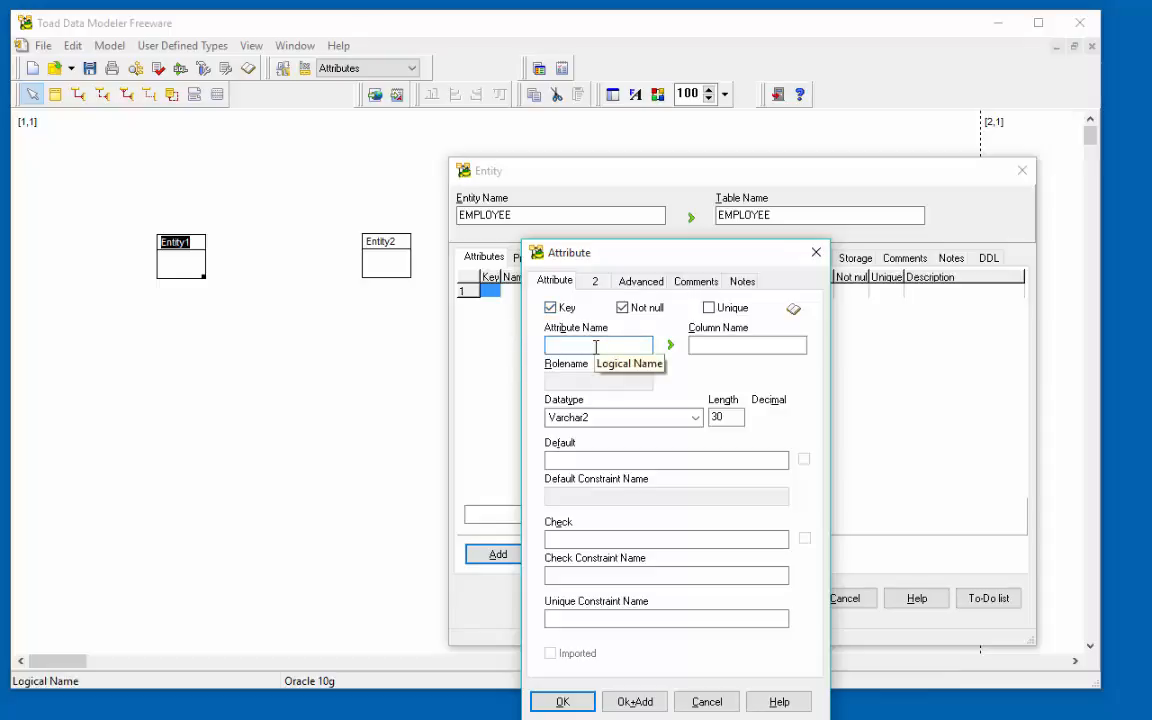
pyautogui.write('Id')
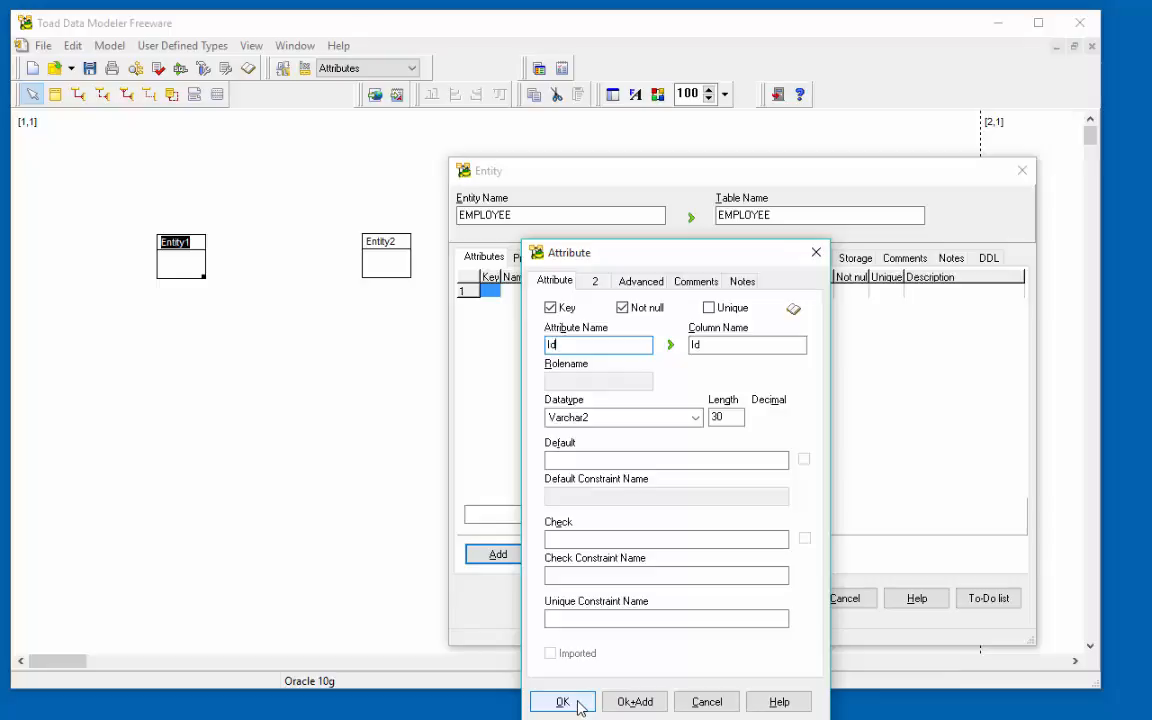
pyautogui.click(636, 702)
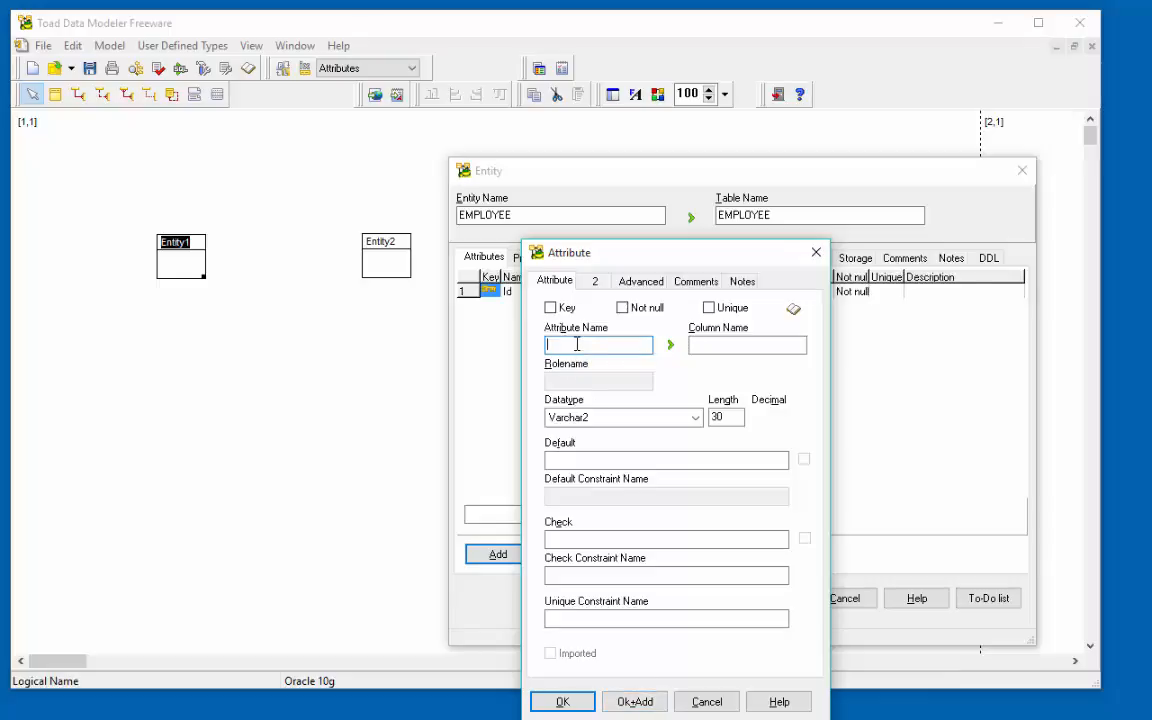
# Add a Not null attribute called Name to EMPLOYEE and save the entity.
pyautogui.write('Name')
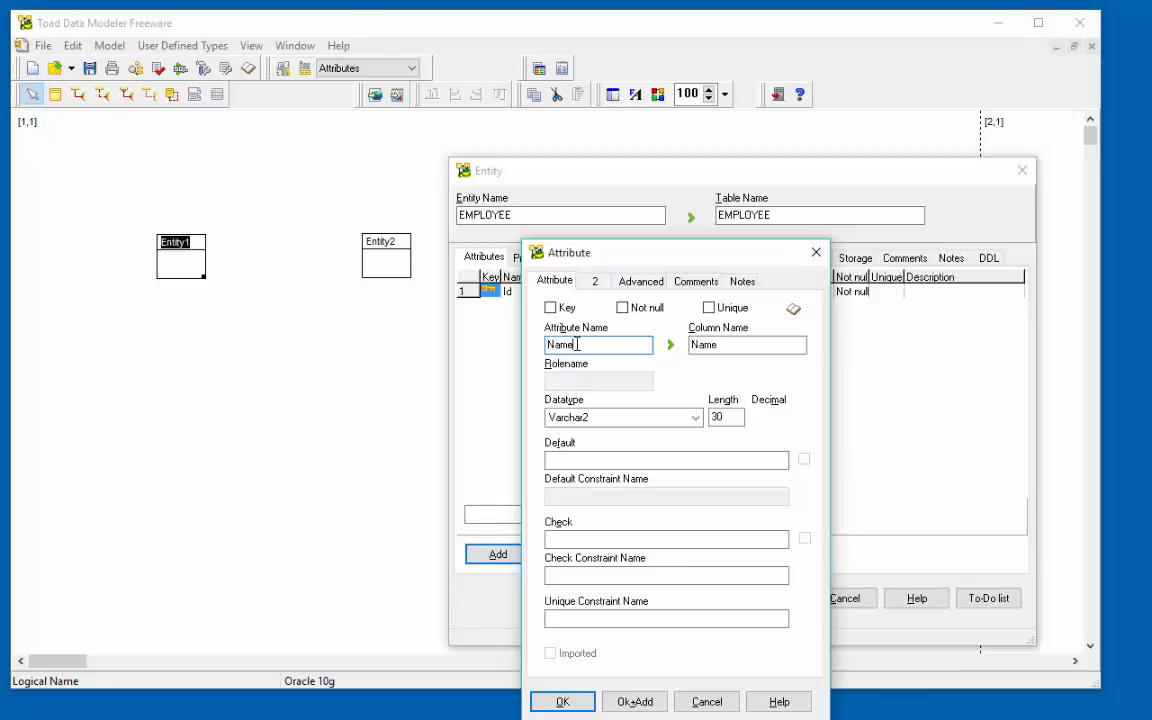
pyautogui.click(623, 308)
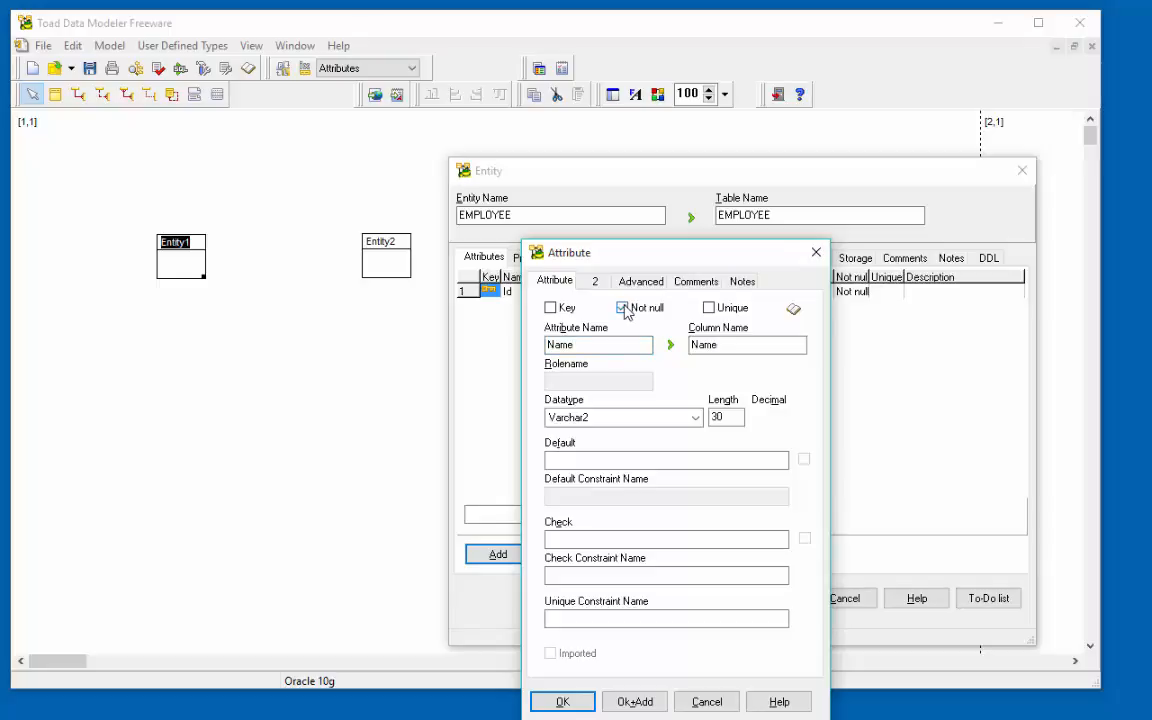
pyautogui.click(577, 704)
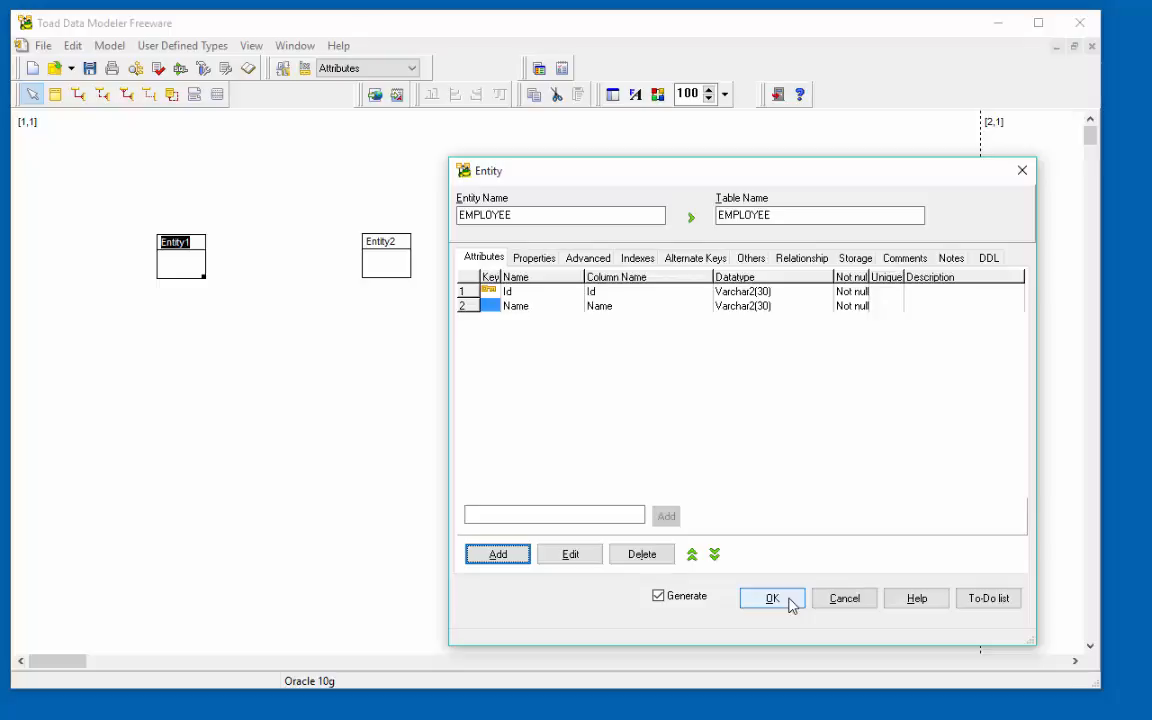
pyautogui.click(789, 602)
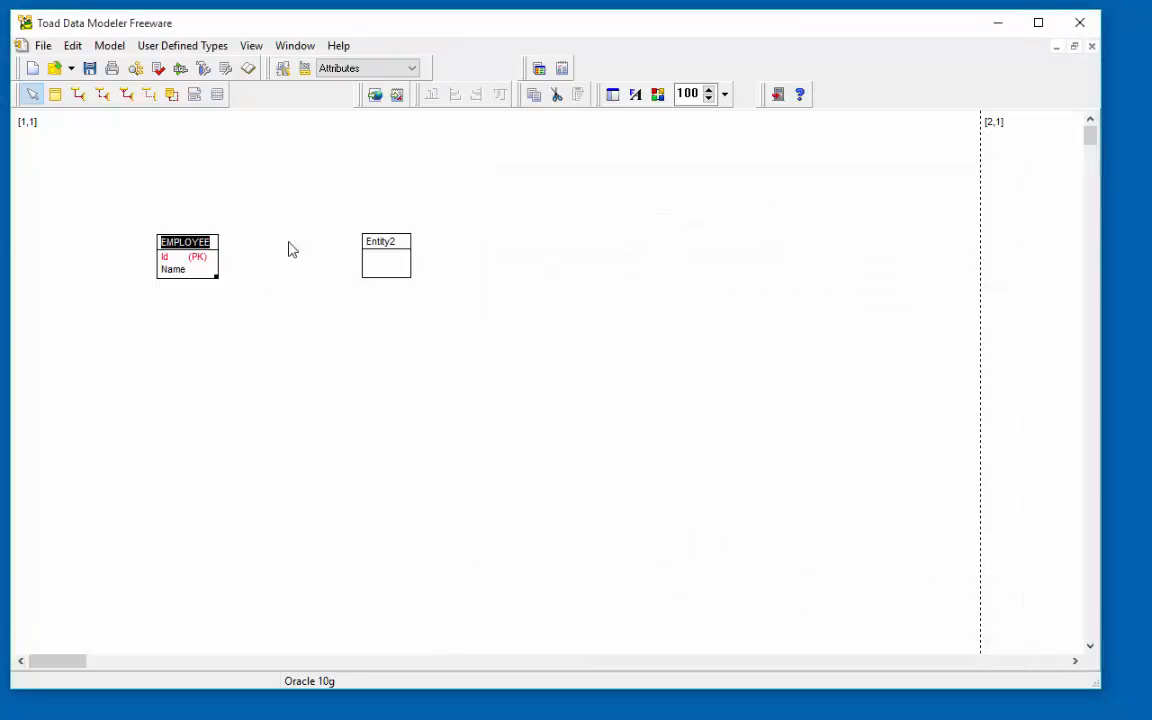
# Rename Entity2 to JOB and give it a key attribute named Id.
pyautogui.doubleClick(394, 247)
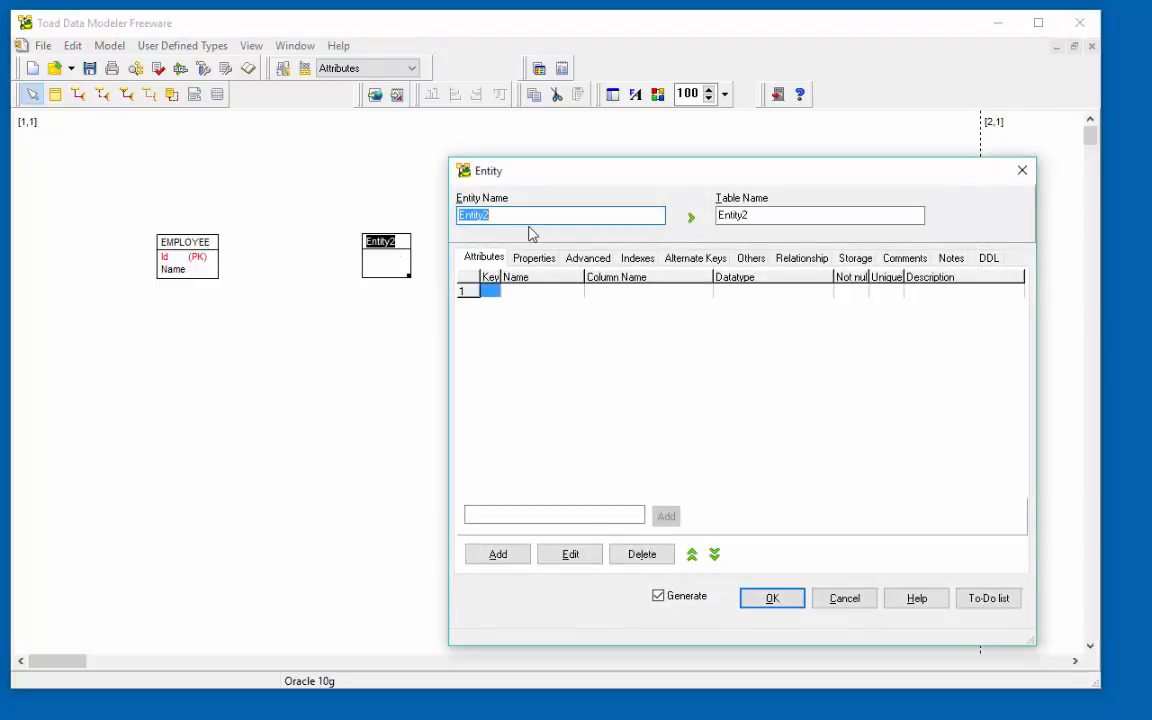
pyautogui.write('JOB')
pyautogui.click(493, 555)
pyautogui.click(550, 307)
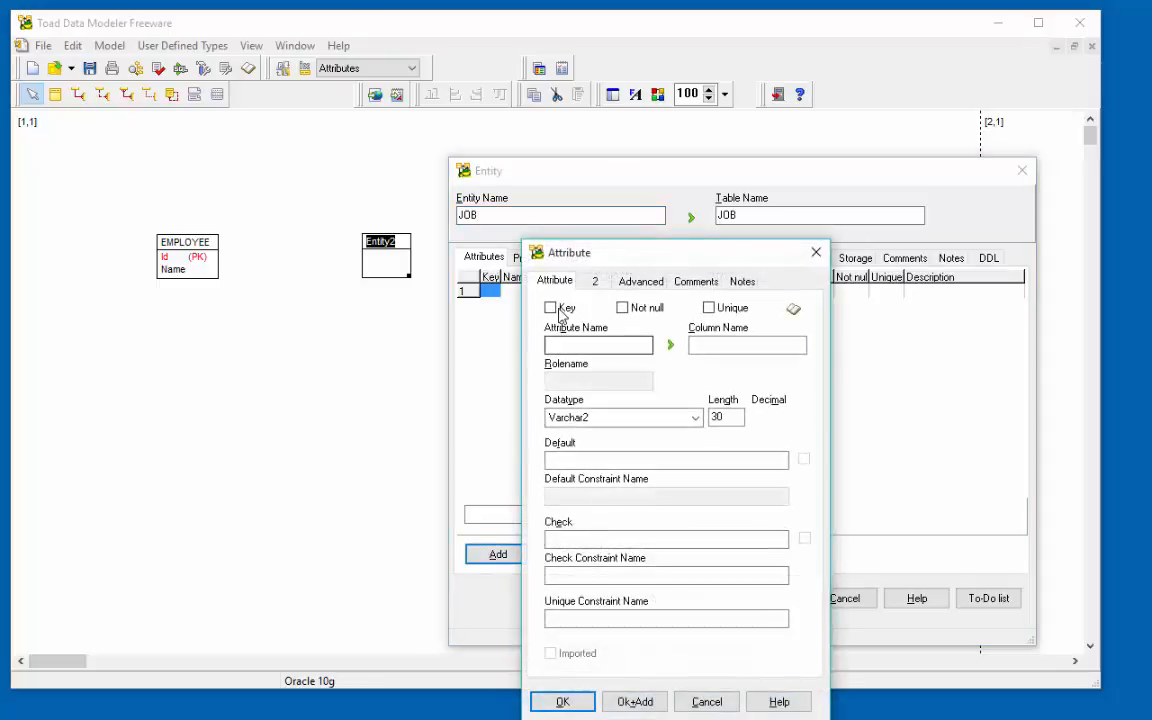
pyautogui.click(577, 343)
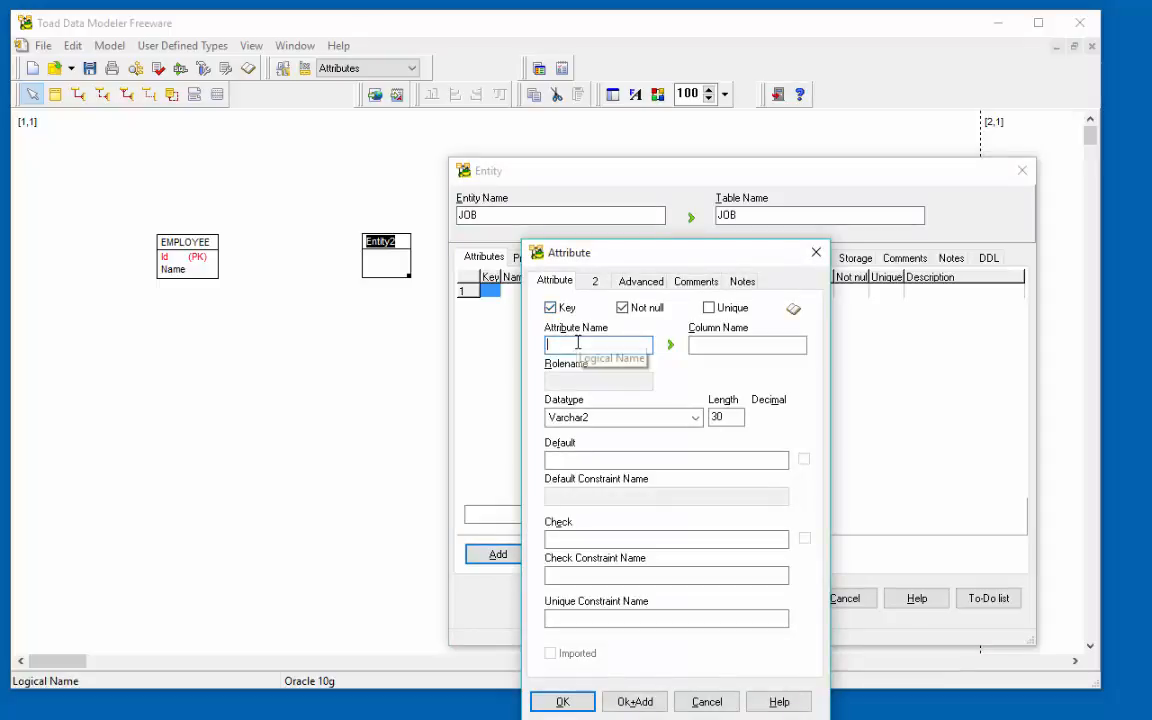
pyautogui.write('Id')
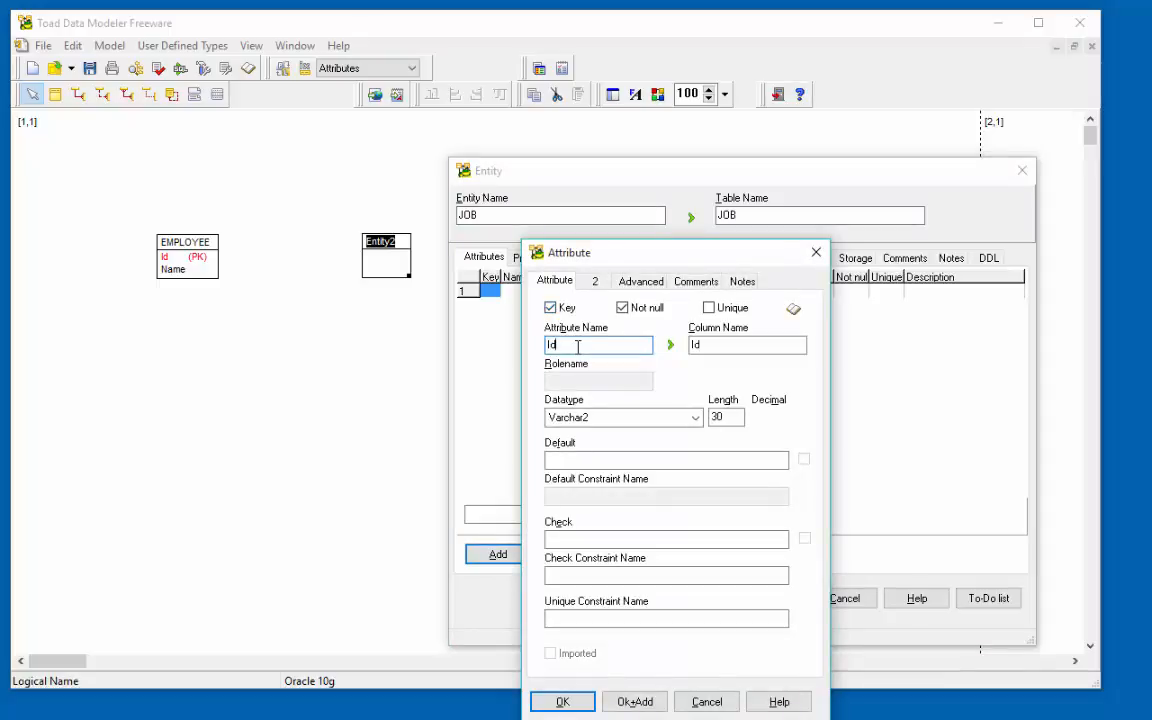
pyautogui.click(620, 704)
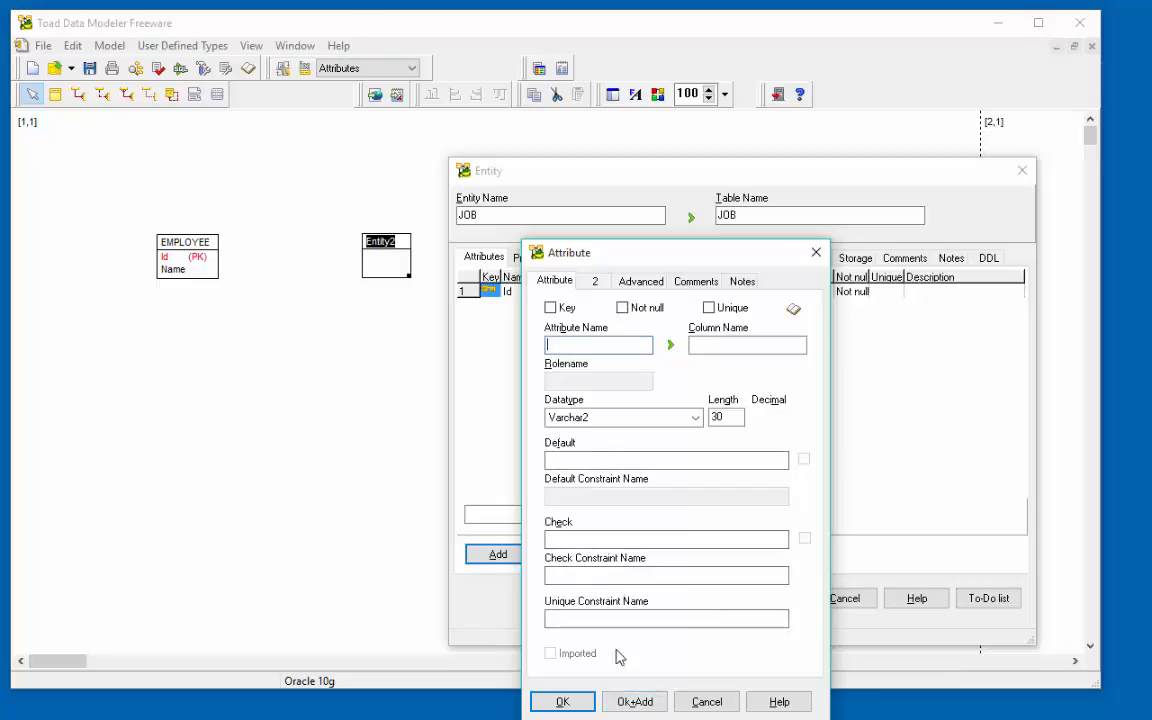
# Add a Not null attribute called Name to JOB and save the entity.
pyautogui.click(624, 308)
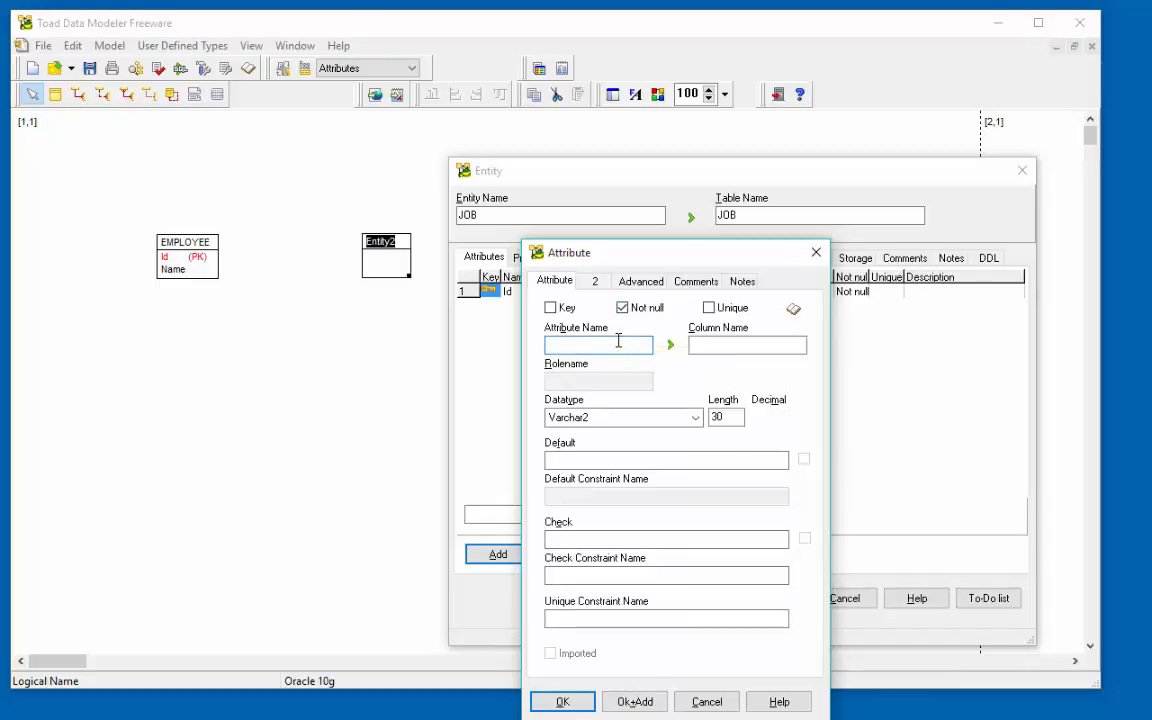
pyautogui.click(618, 341)
pyautogui.write('Name')
pyautogui.click(565, 703)
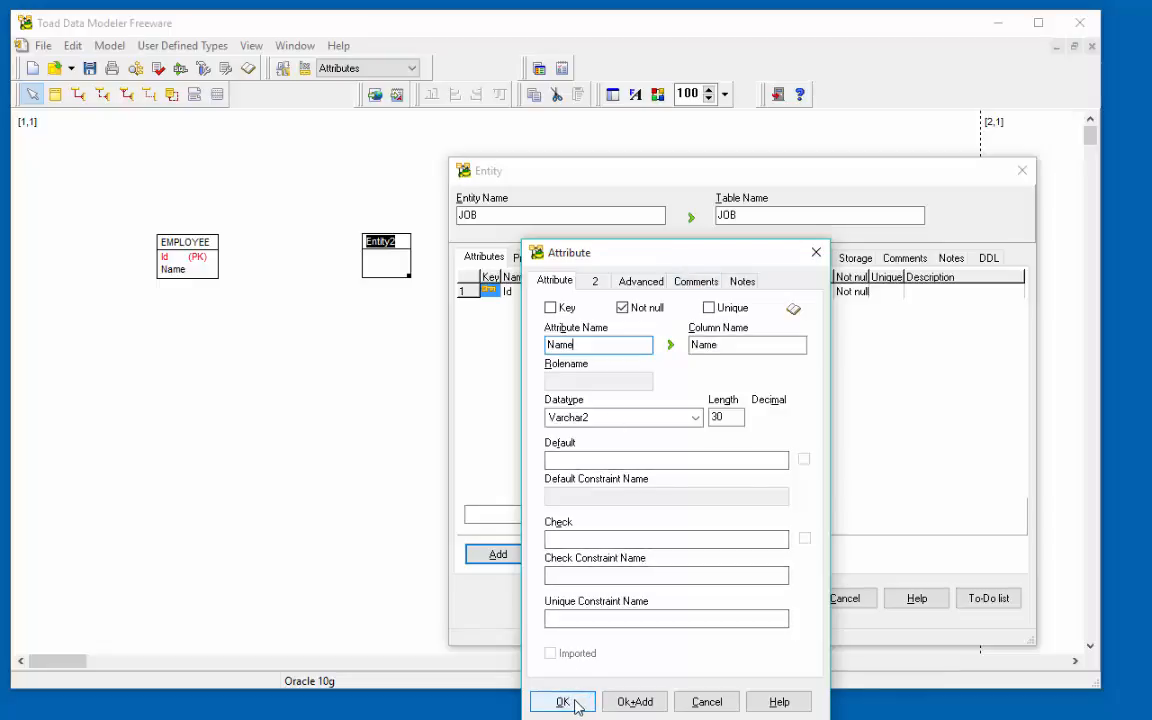
pyautogui.click(574, 703)
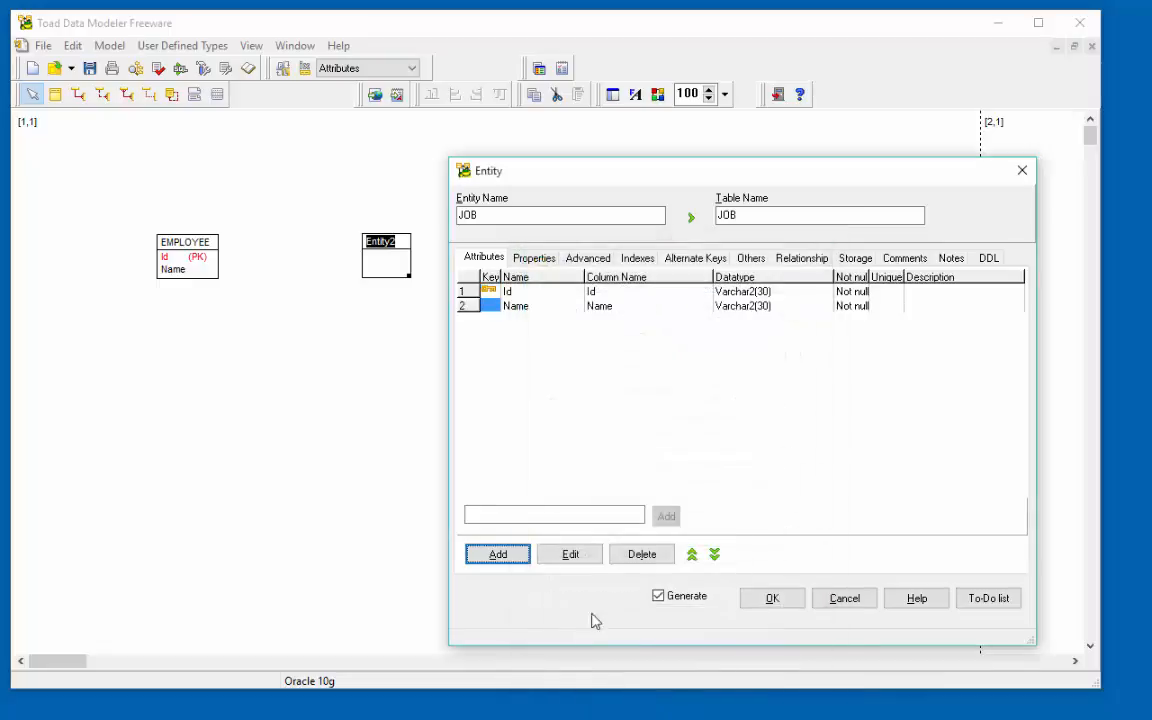
pyautogui.click(774, 600)
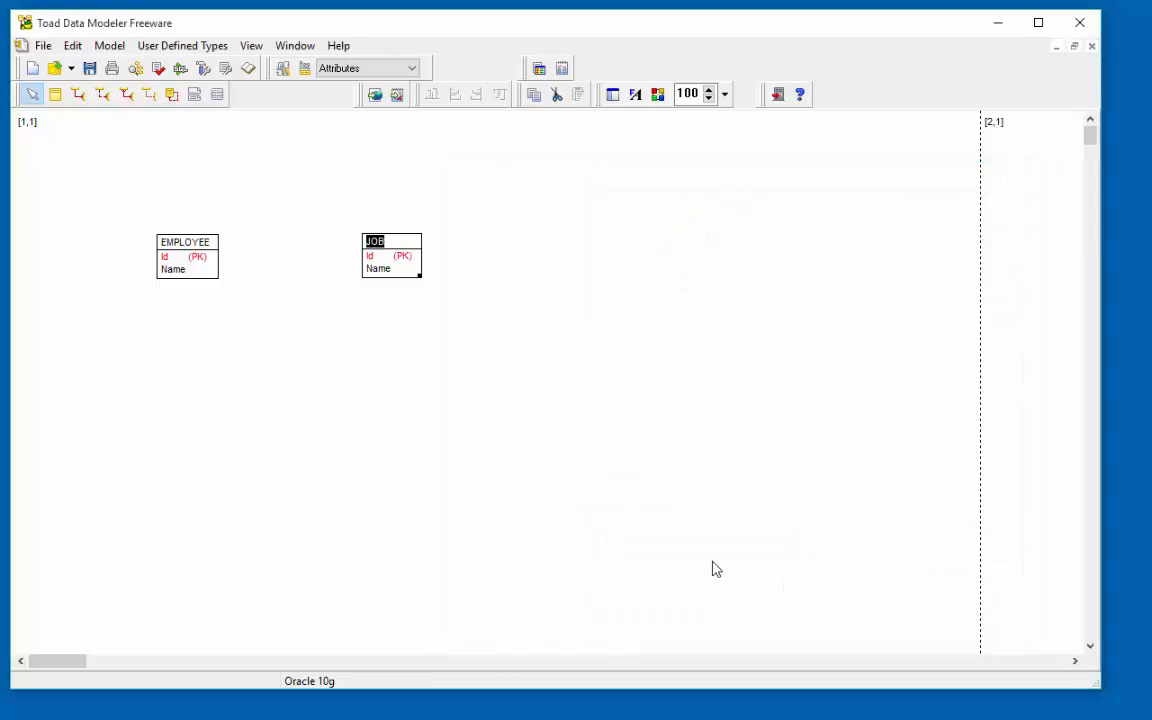
# Draw a non-identifying relationship from JOB to EMPLOYEE and move its name label above the line.
pyautogui.click(470, 480)
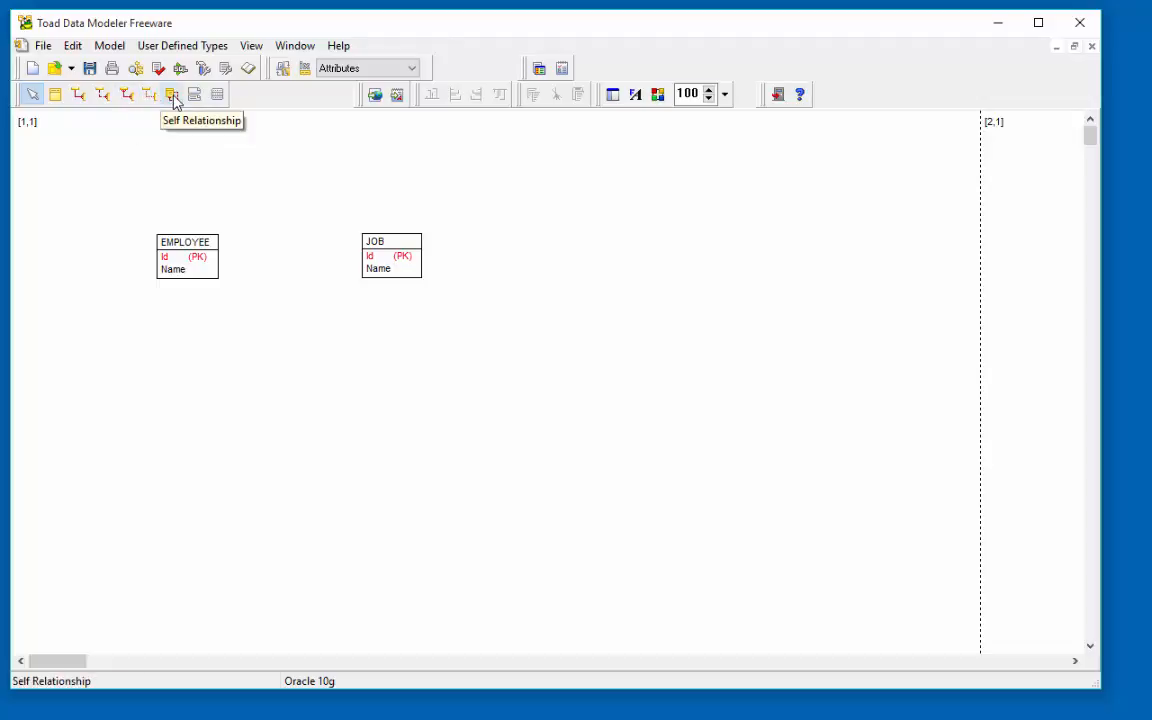
pyautogui.click(106, 101)
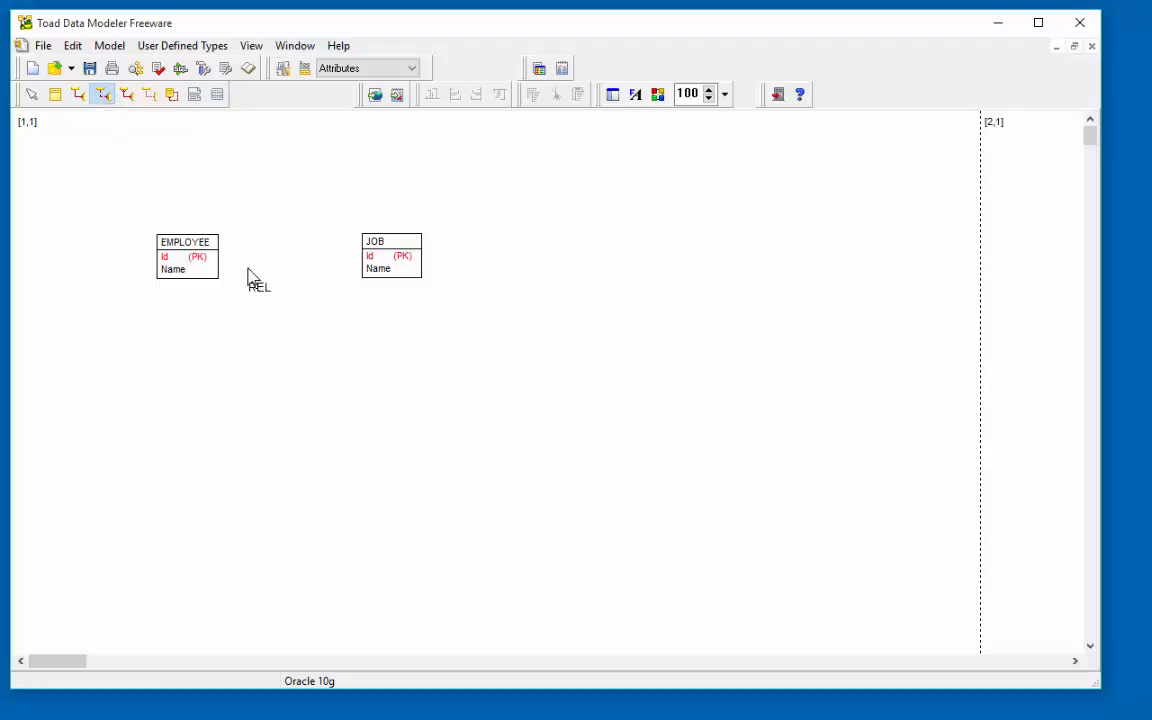
pyautogui.click(376, 260)
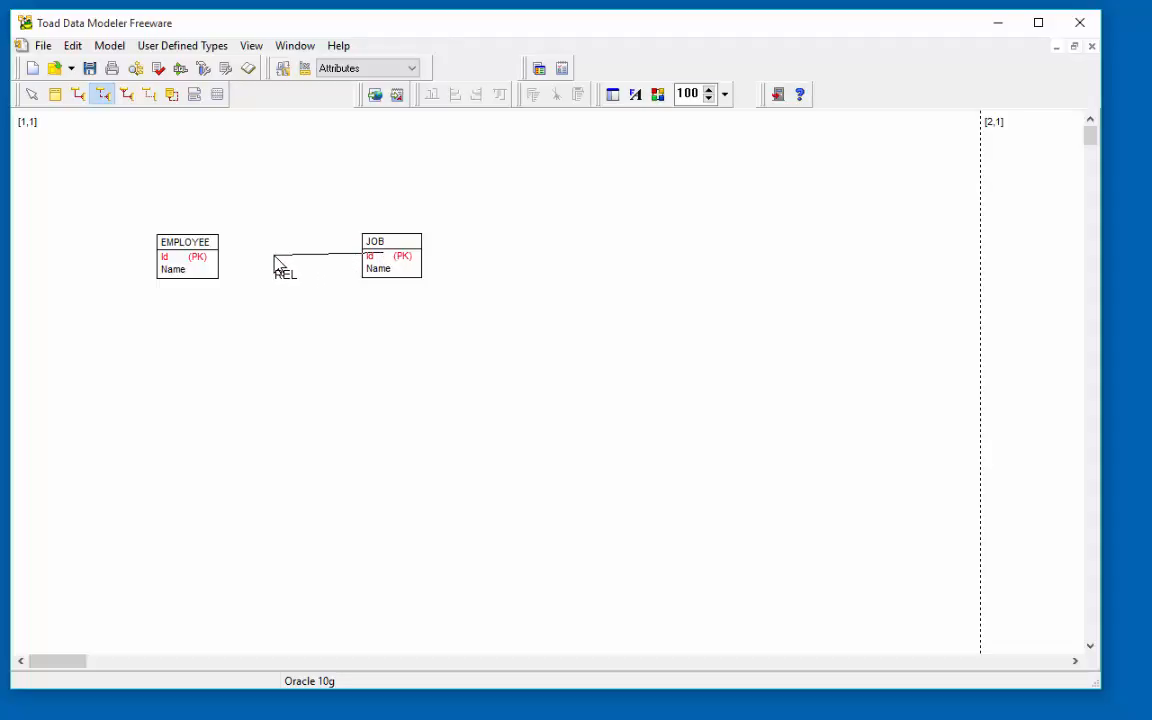
pyautogui.click(180, 258)
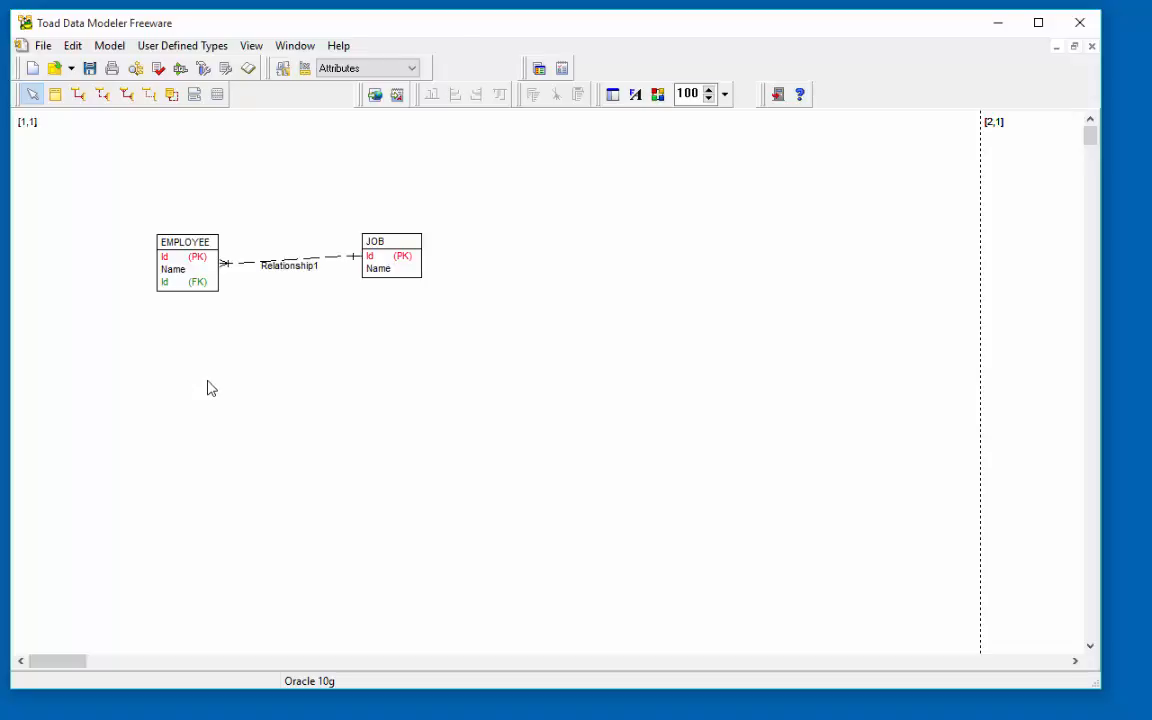
pyautogui.click(282, 270)
pyautogui.moveTo(281, 272); pyautogui.dragTo(280, 241)
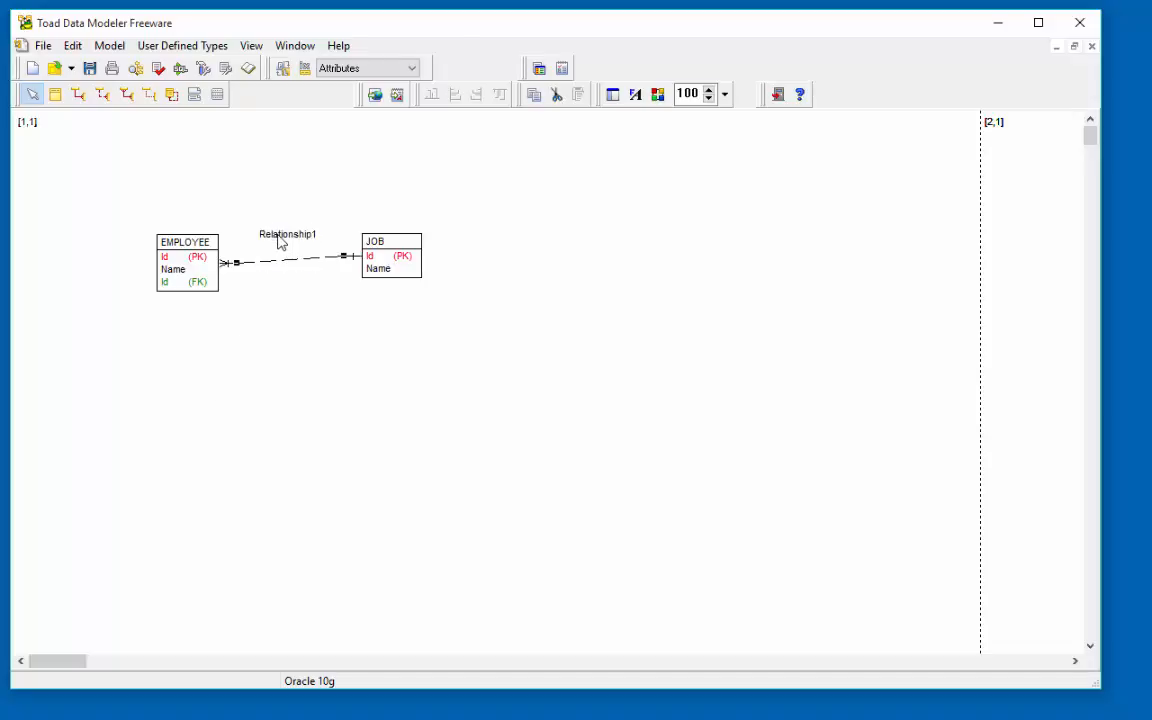
# Rename the relationship between EMPLOYEE and JOB to "holds / held by".
pyautogui.doubleClick(281, 242)
pyautogui.click(573, 428)
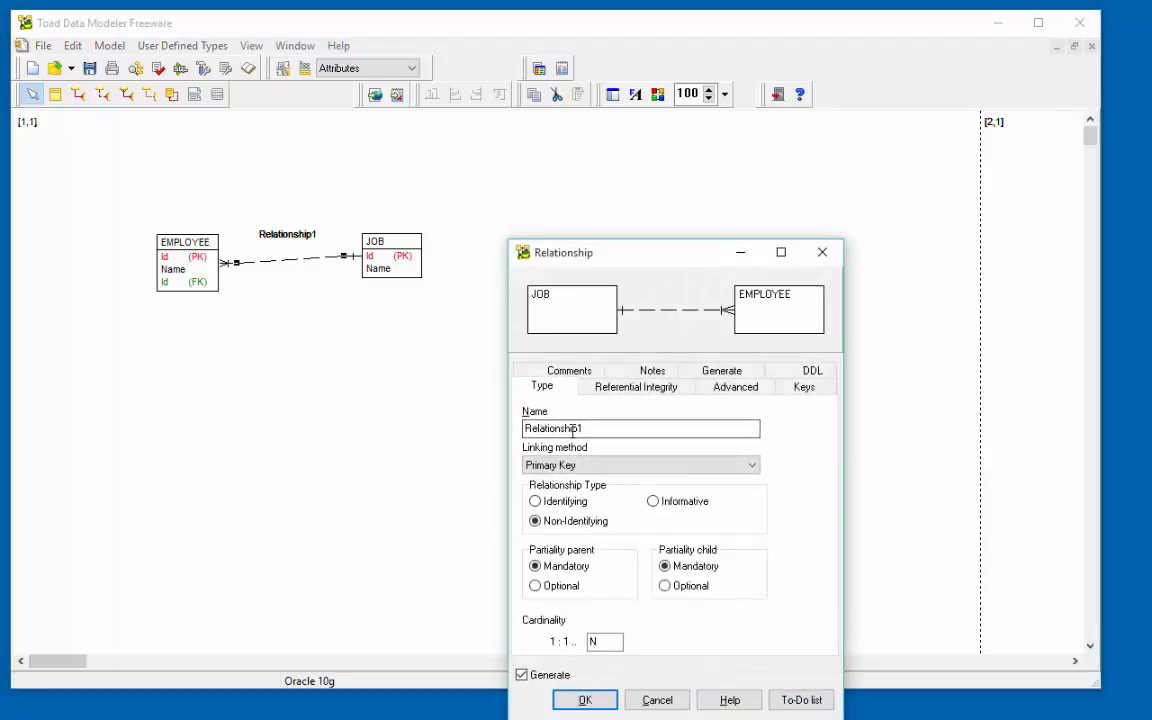
pyautogui.moveTo(587, 430); pyautogui.dragTo(517, 431)
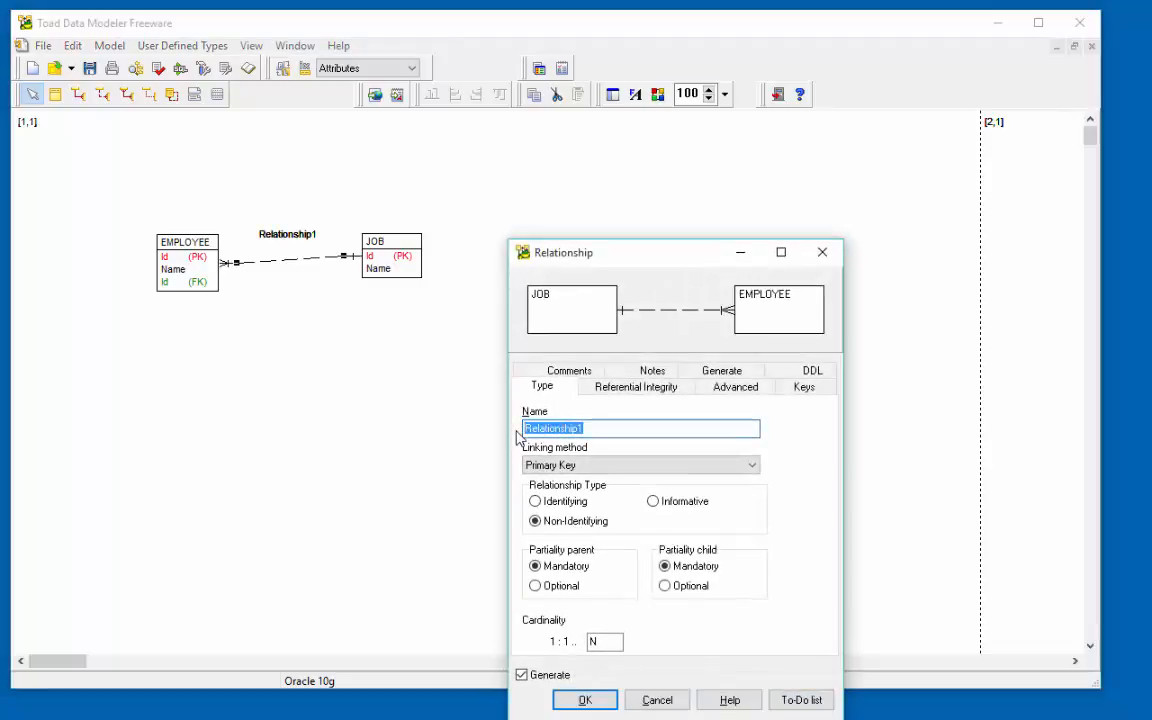
pyautogui.write('hold')
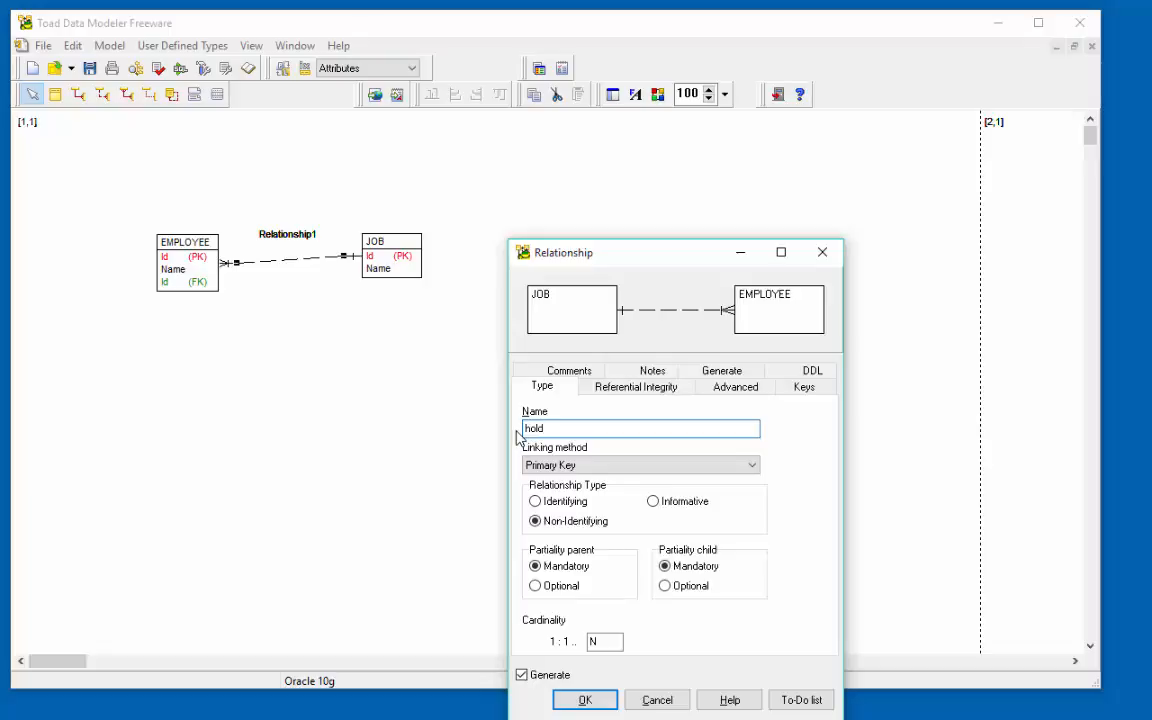
pyautogui.write('s /')
pyautogui.write('held by')
pyautogui.click(585, 699)
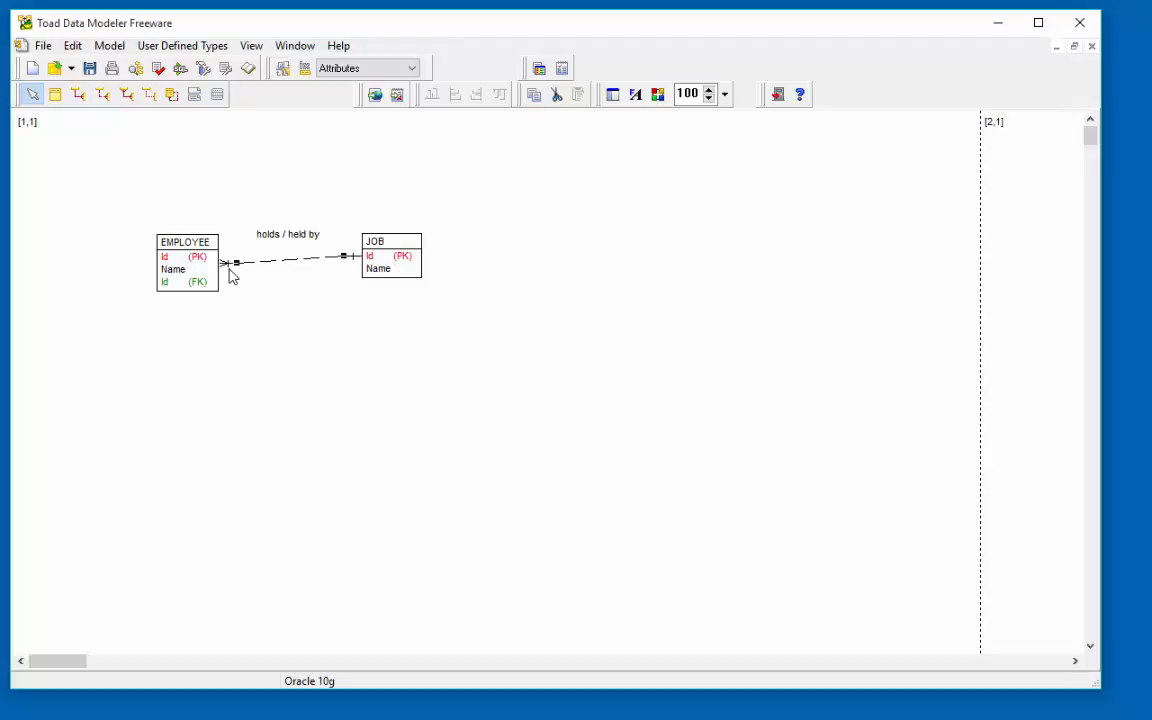
# Make the relationship's child partiality Optional and move EMPLOYEE up slightly to straighten the relationship line.
pyautogui.doubleClick(265, 265)
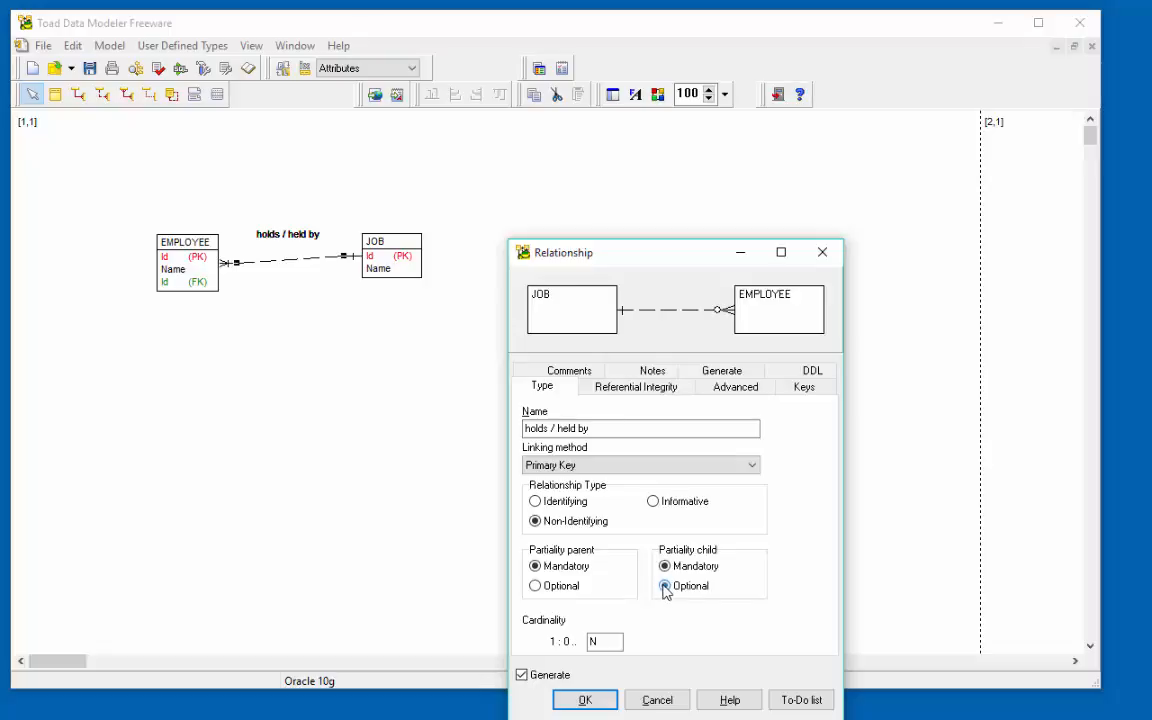
pyautogui.click(665, 587)
pyautogui.click(586, 702)
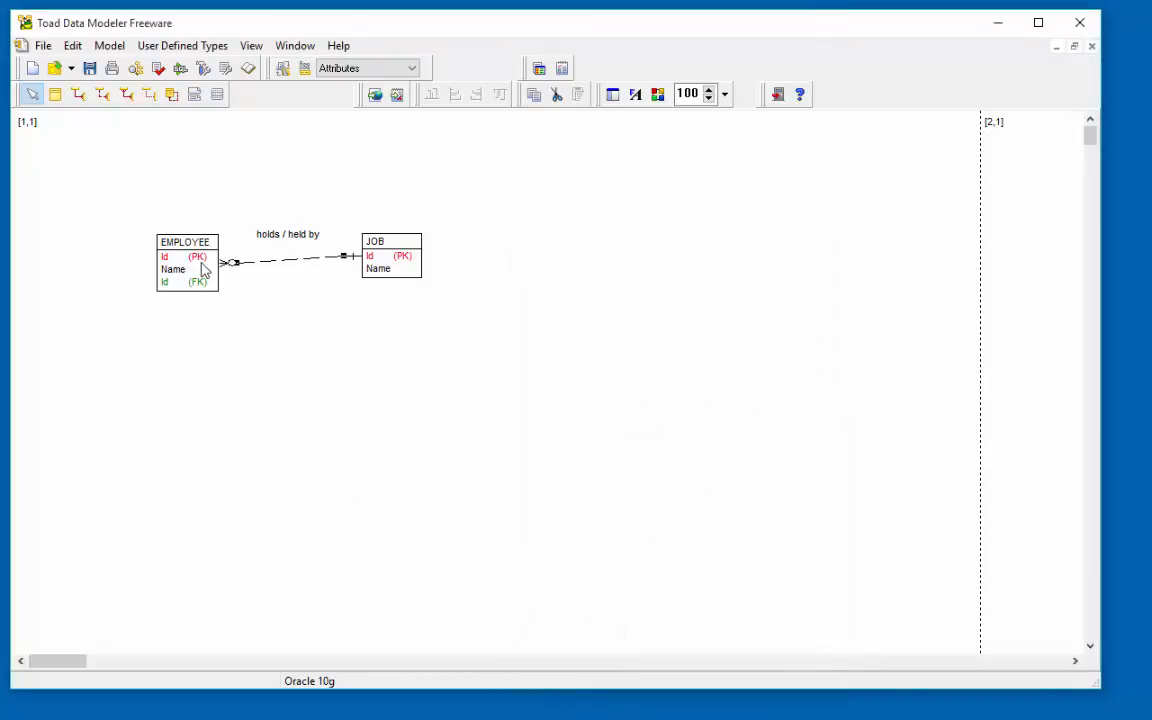
pyautogui.moveTo(203, 268); pyautogui.dragTo(203, 260)
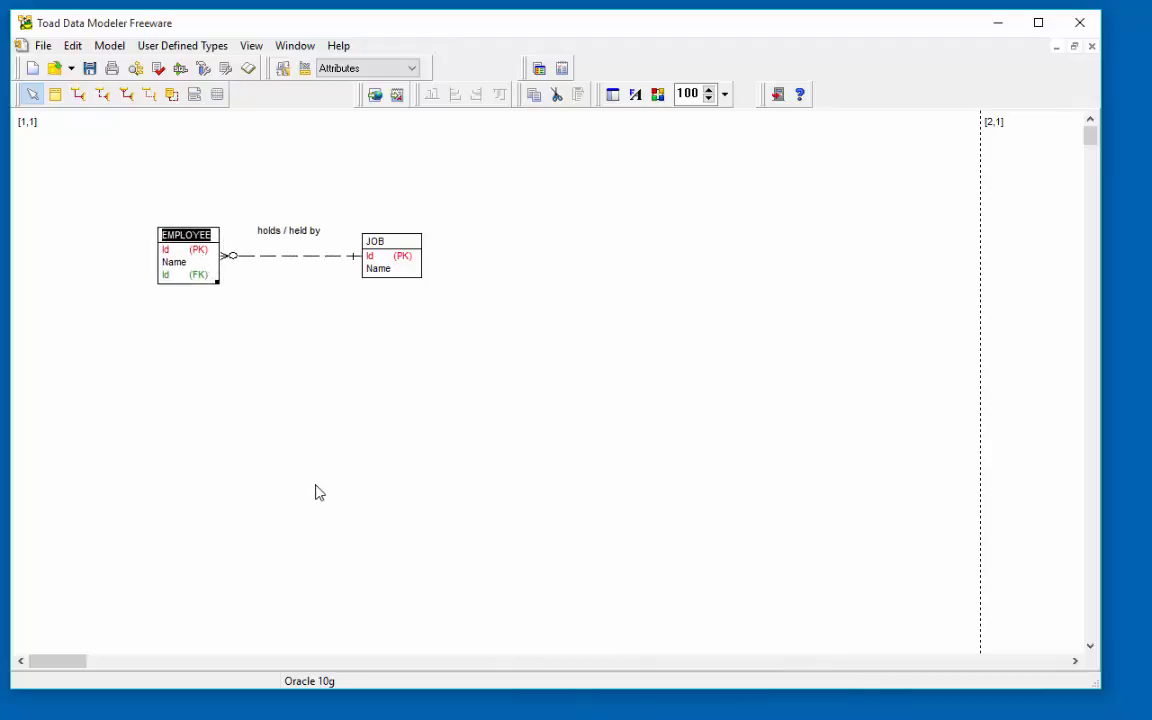
# Set the column name of EMPLOYEE's foreign key attribute inherited from JOB to JobId.
pyautogui.doubleClick(174, 283)
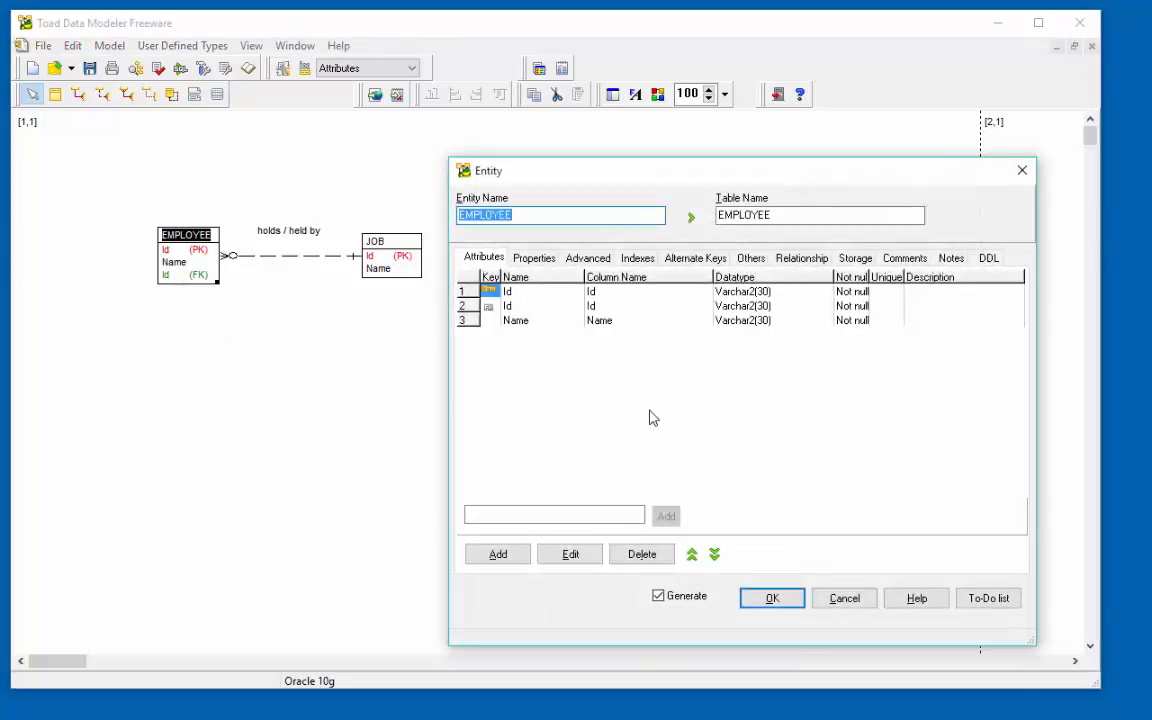
pyautogui.click(520, 311)
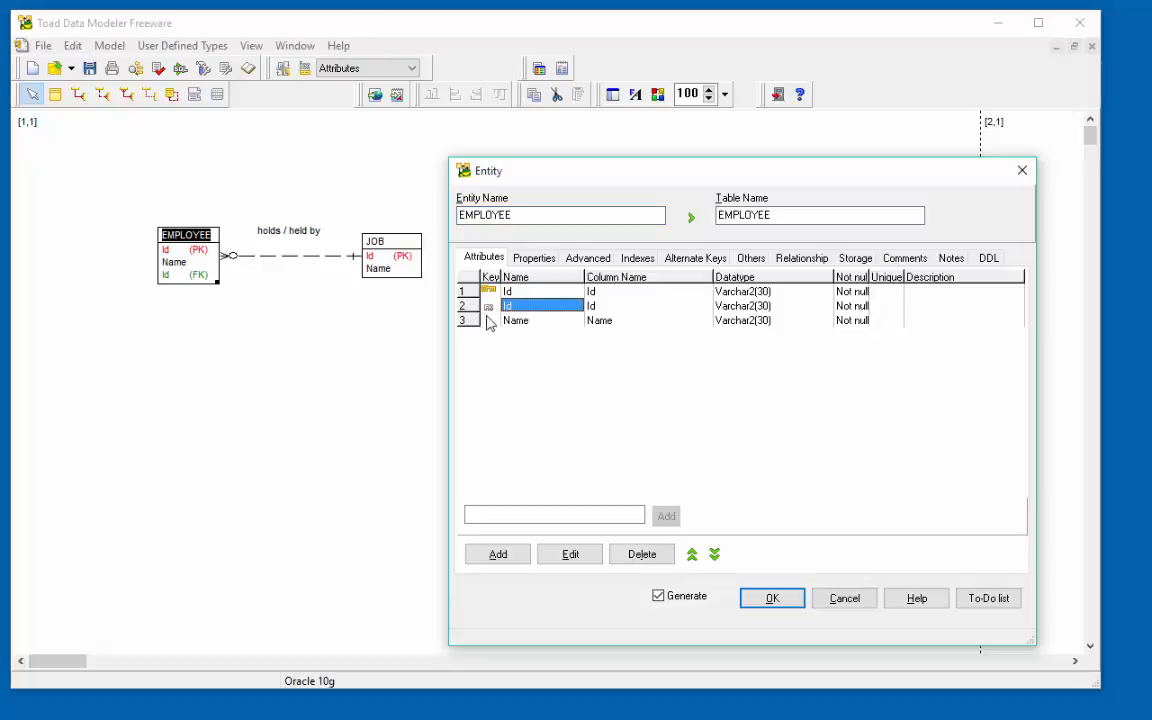
pyautogui.doubleClick(525, 311)
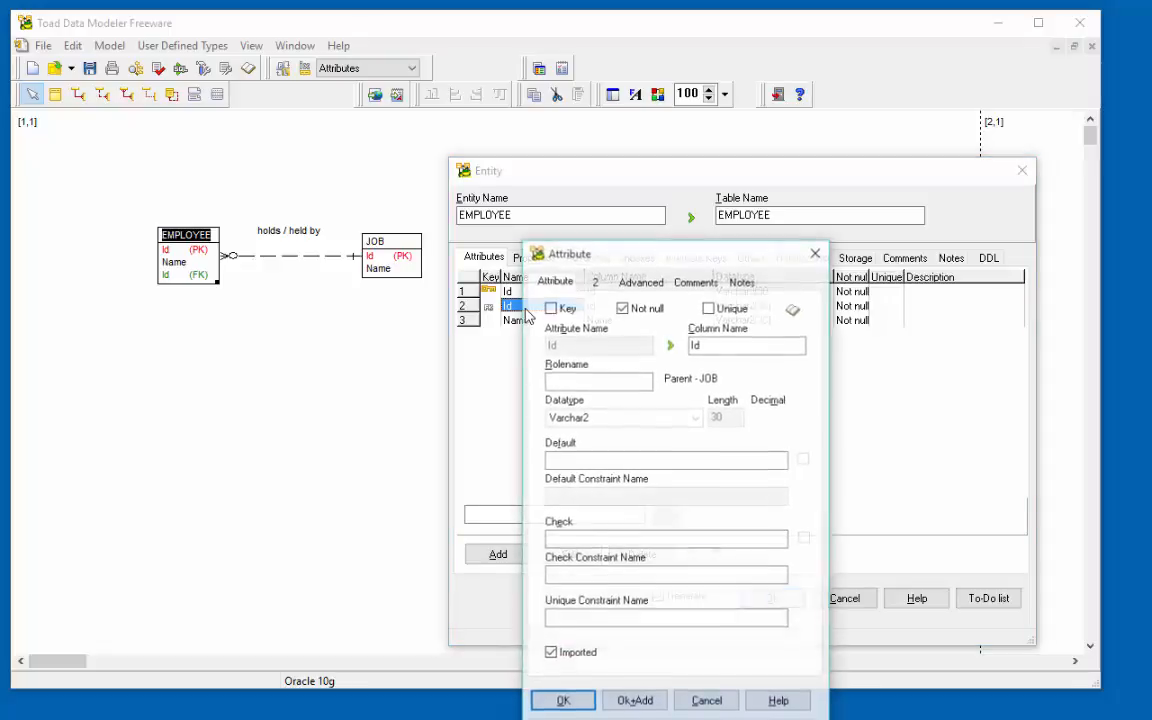
pyautogui.click(690, 344)
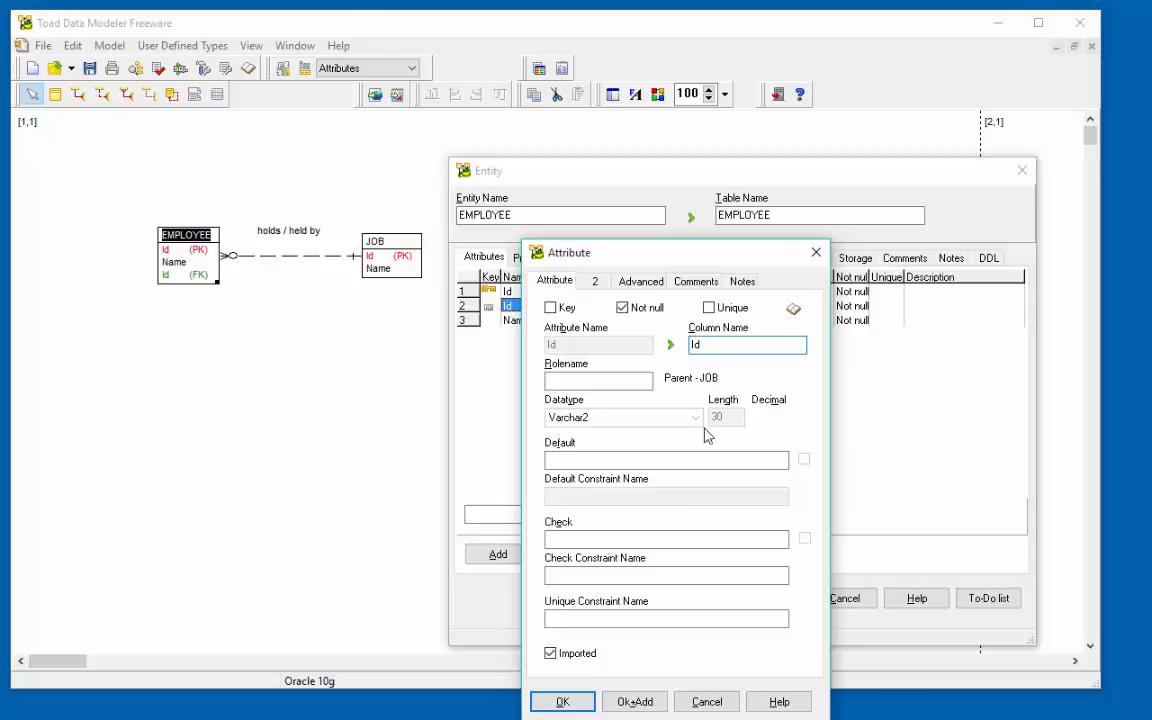
pyautogui.write('Job')
# Copy JobId into the foreign key's rolename as well and place the attribute below Name in EMPLOYEE.
pyautogui.click(723, 346)
pyautogui.doubleClick(723, 346)
pyautogui.hotkey('ctrl', 'c')
pyautogui.click(574, 380)
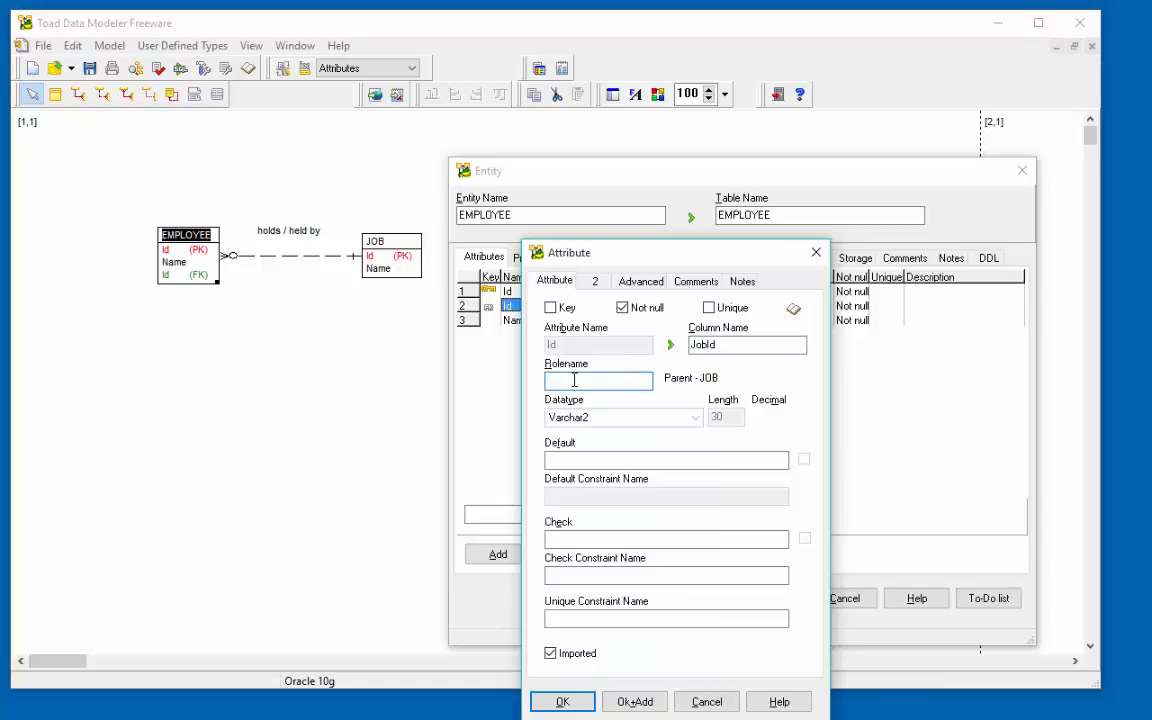
pyautogui.hotkey('ctrl', 'v')
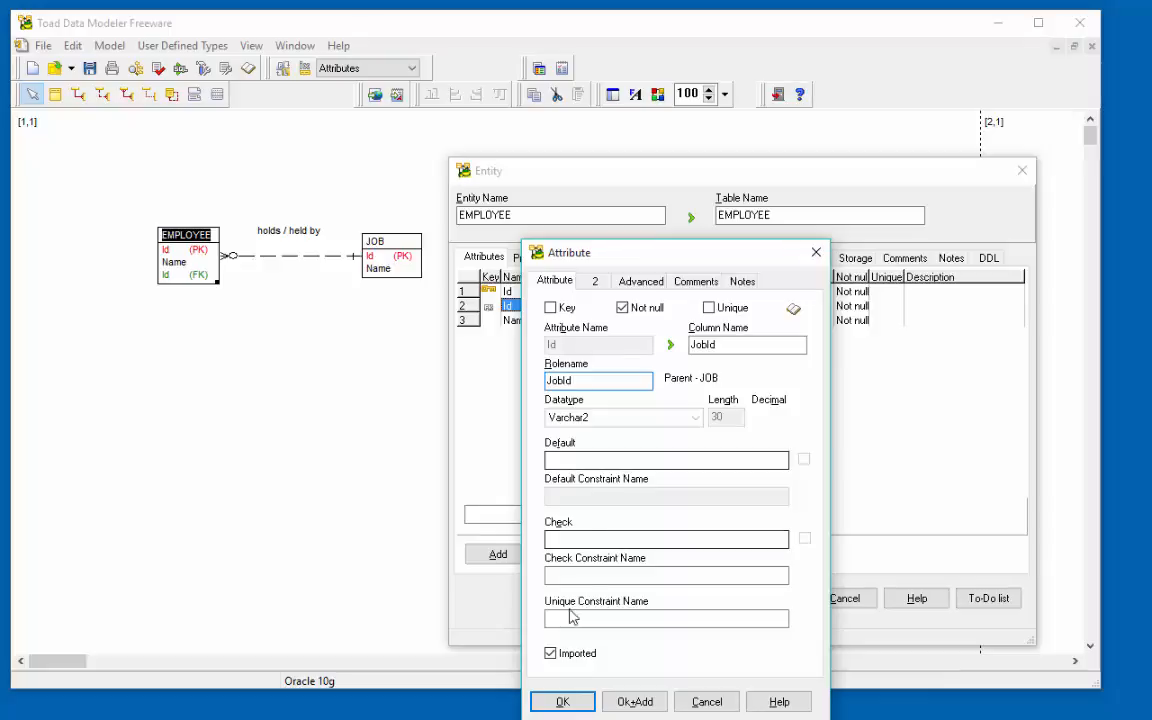
pyautogui.click(563, 703)
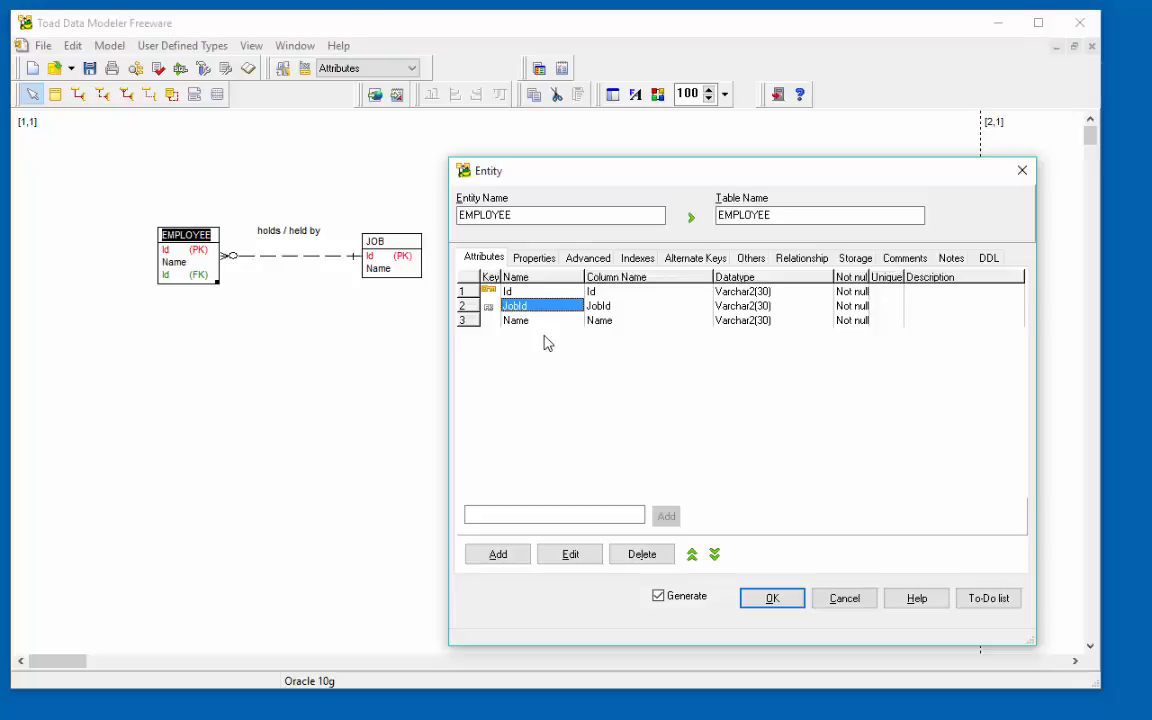
pyautogui.click(715, 558)
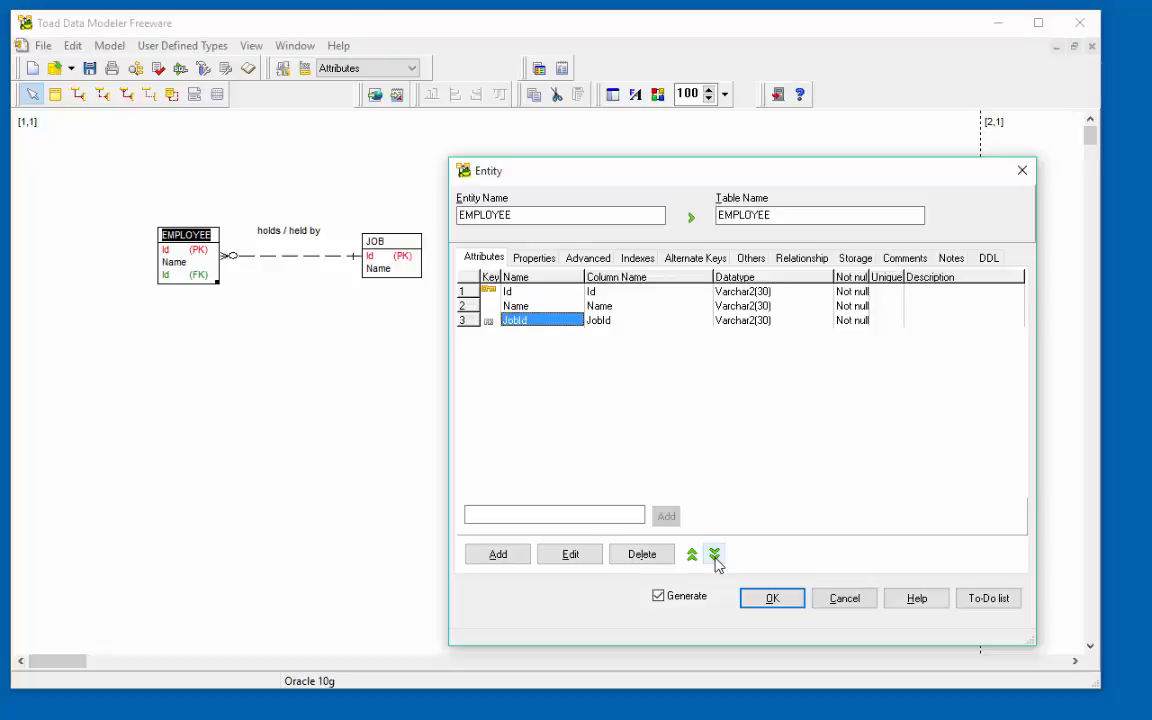
pyautogui.click(771, 599)
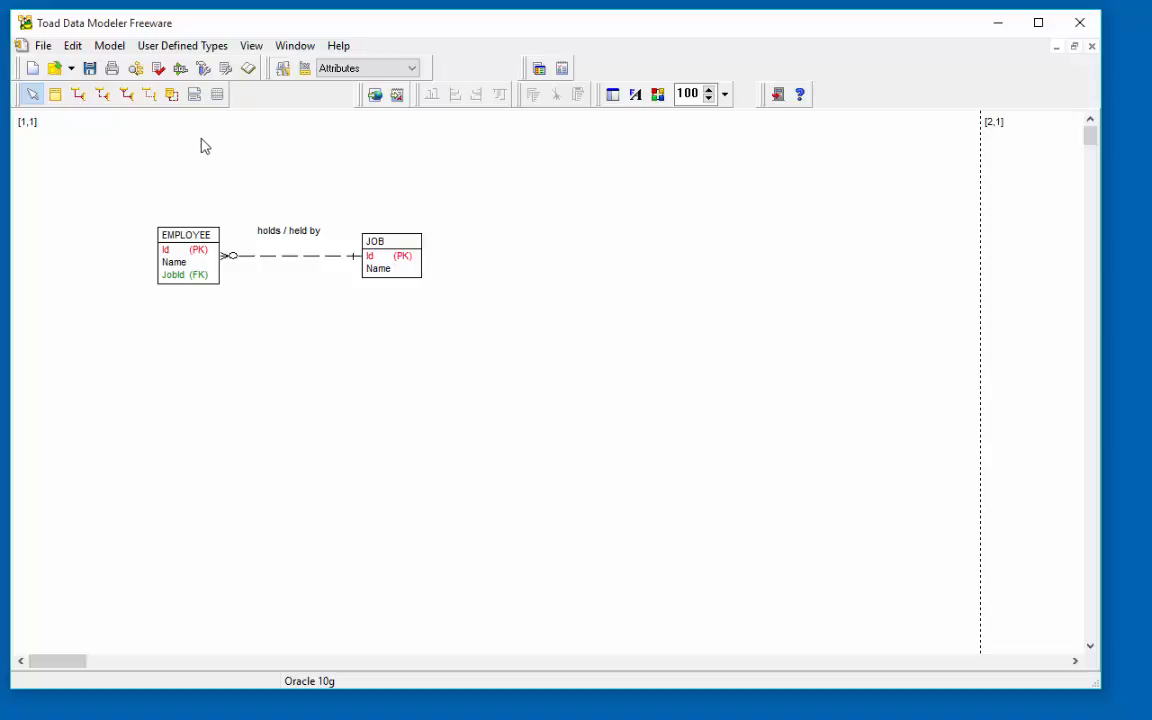
# Add a text block below EMPLOYEE reading "Each JOB is held by zero, one or more EMPLOYEEs" and "Each EMPLOYEE holds exactly one JOB".
pyautogui.click(196, 100)
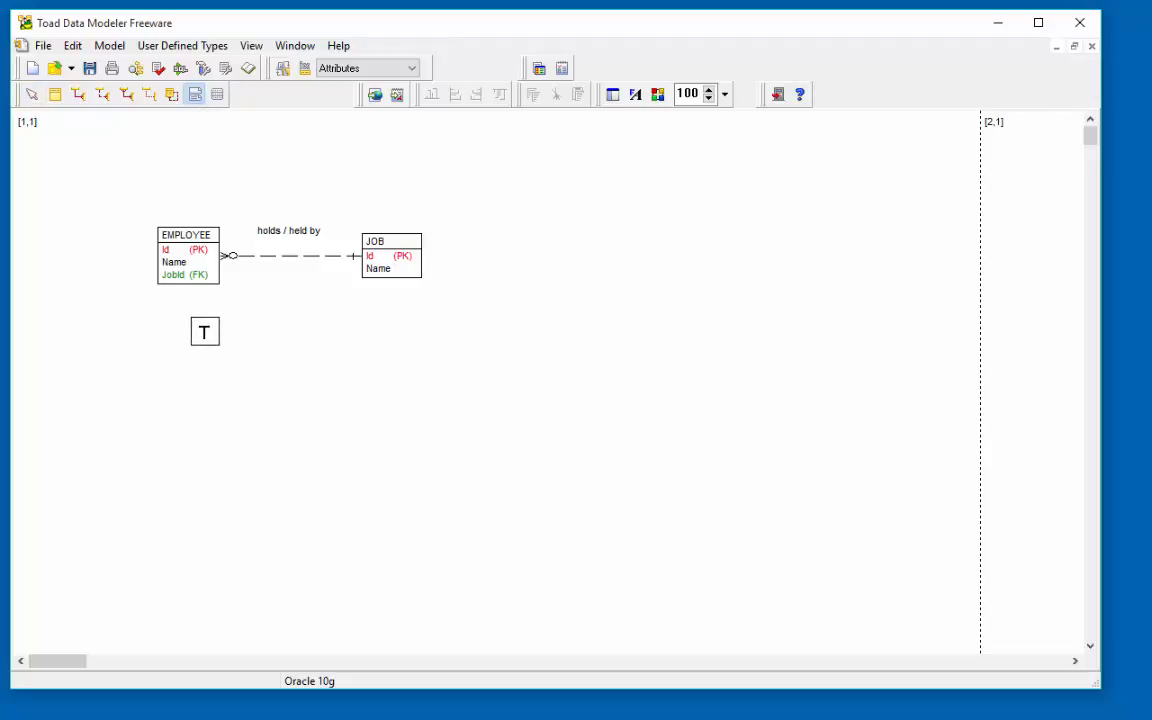
pyautogui.click(204, 331)
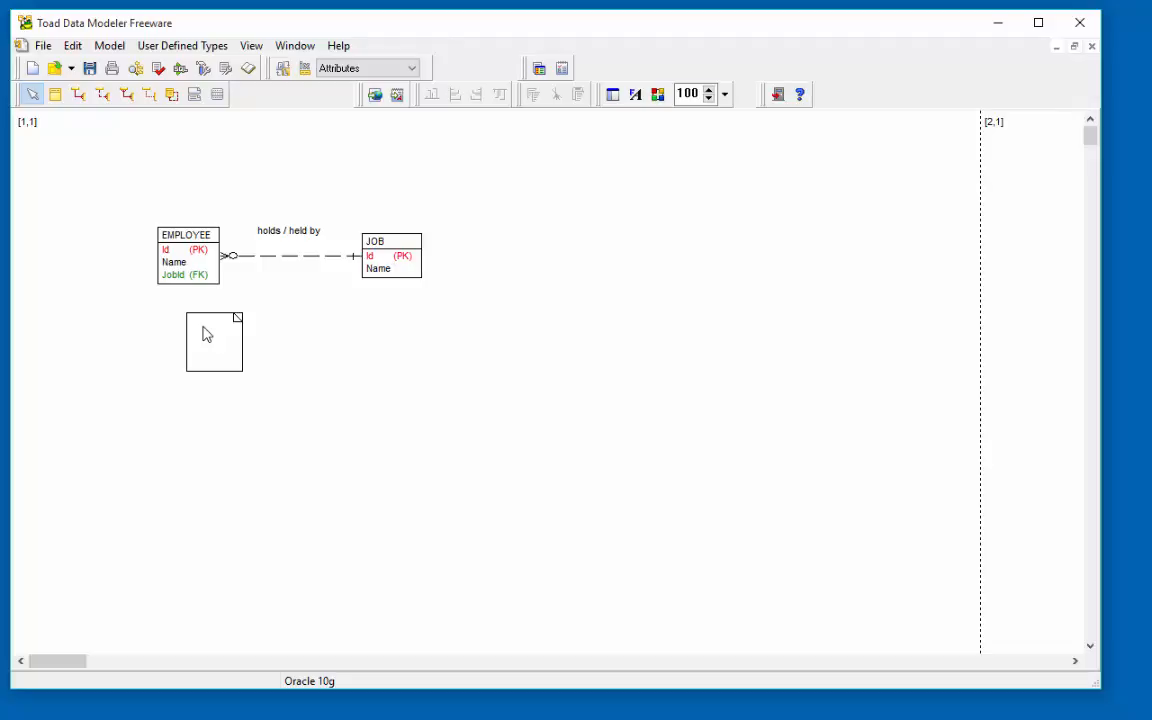
pyautogui.doubleClick(206, 334)
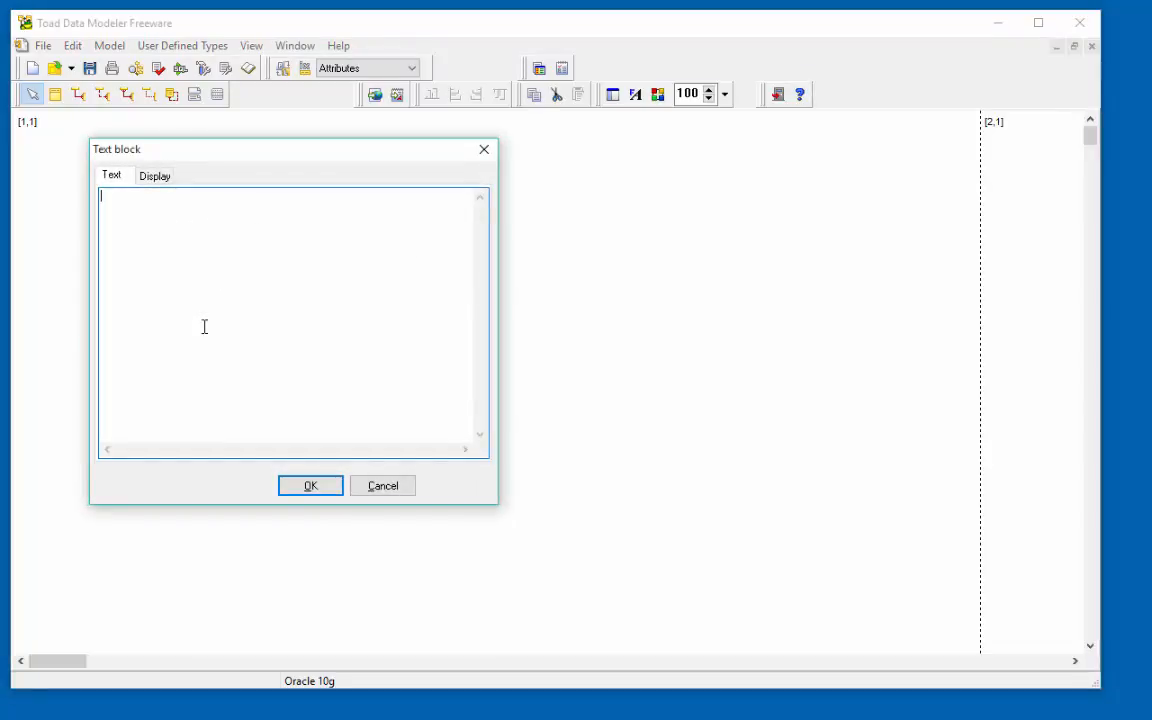
pyautogui.write('Each JOB is held by zero')
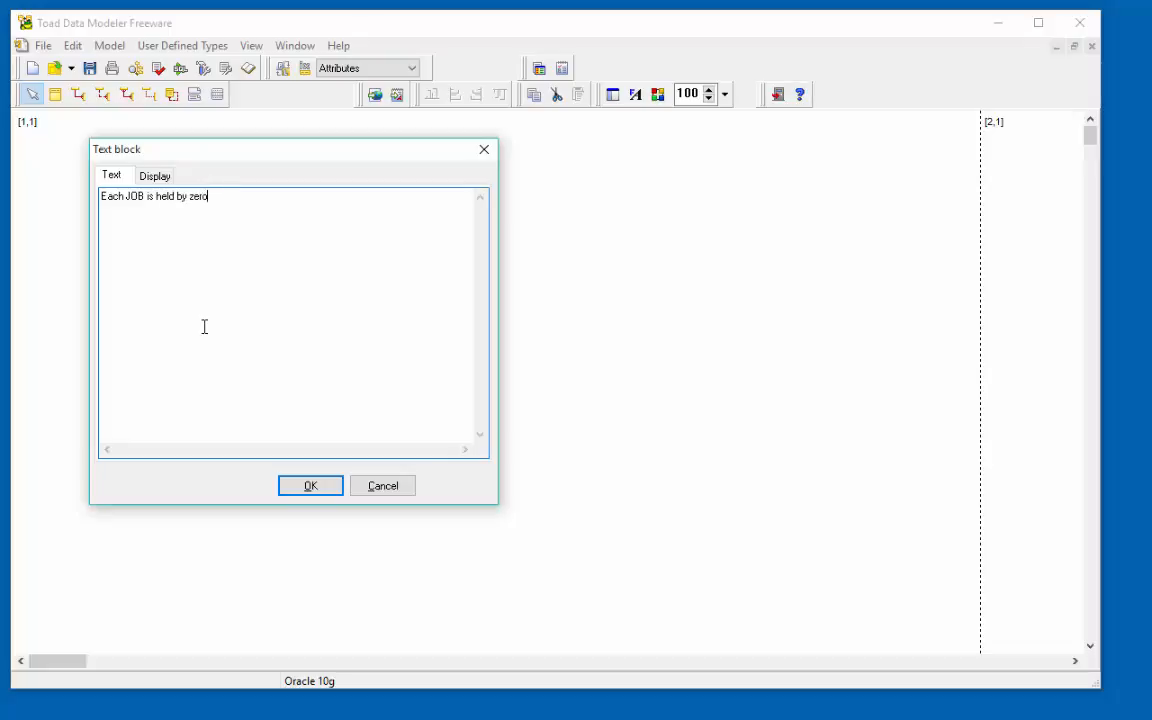
pyautogui.write(', one or more EMPLOYEEs')
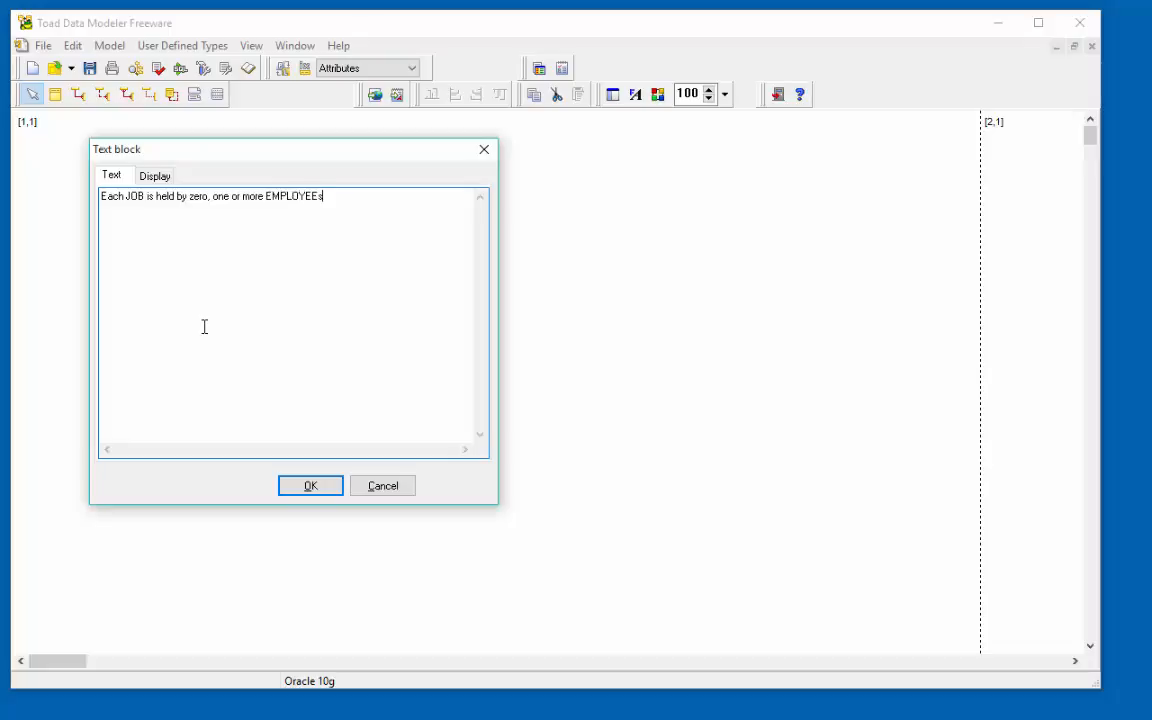
pyautogui.press('Return')
pyautogui.write('Each EMPLOYEE holds')
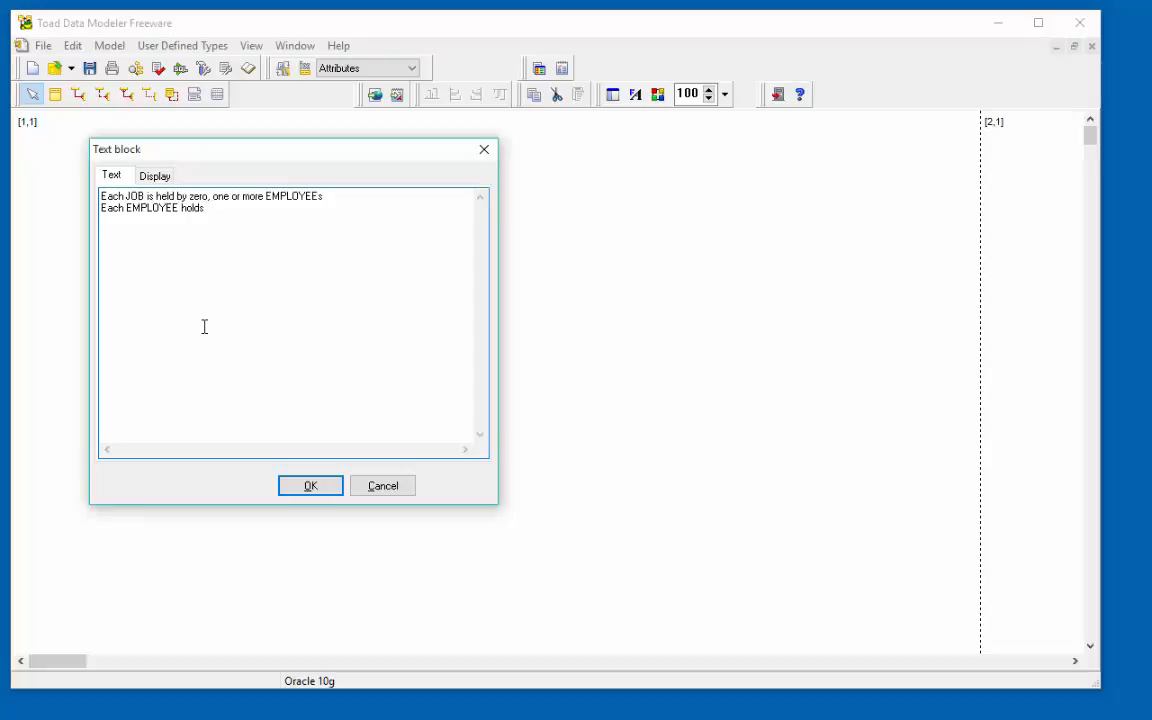
pyautogui.write(' exactly one JOB')
pyautogui.click(292, 487)
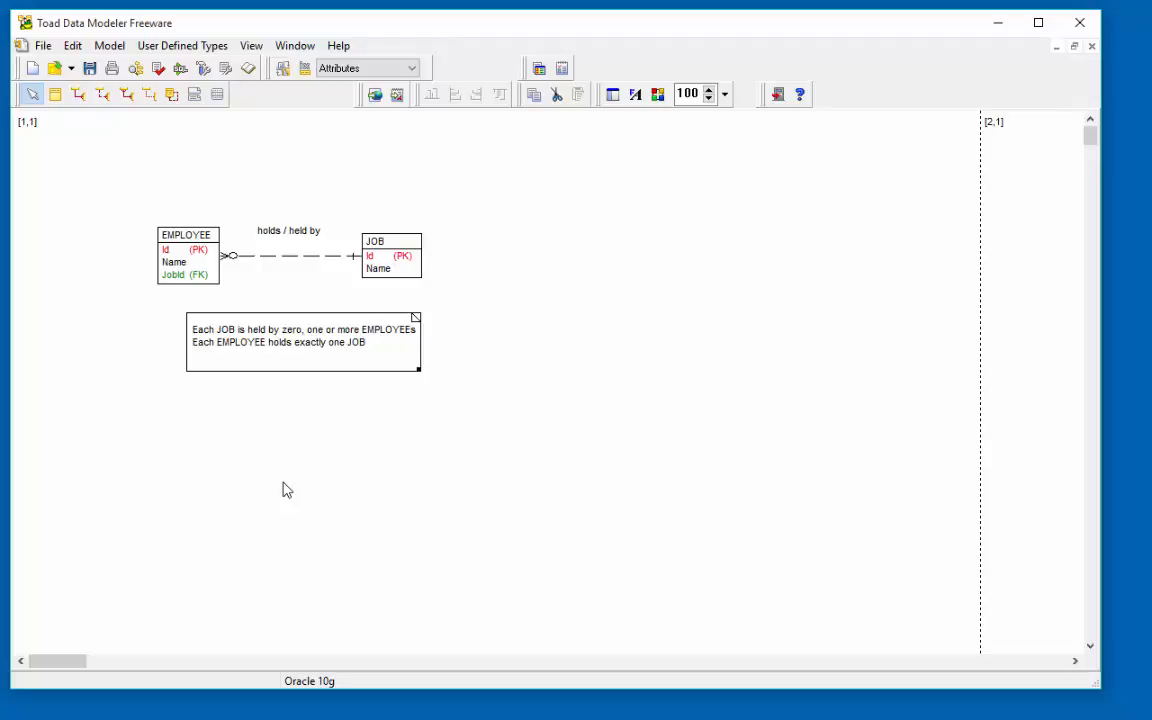
# Add a second text block beside the first with the lines "EMPLOYEE and JOB Model", "CIS154" and the author's full name.
pyautogui.click(195, 102)
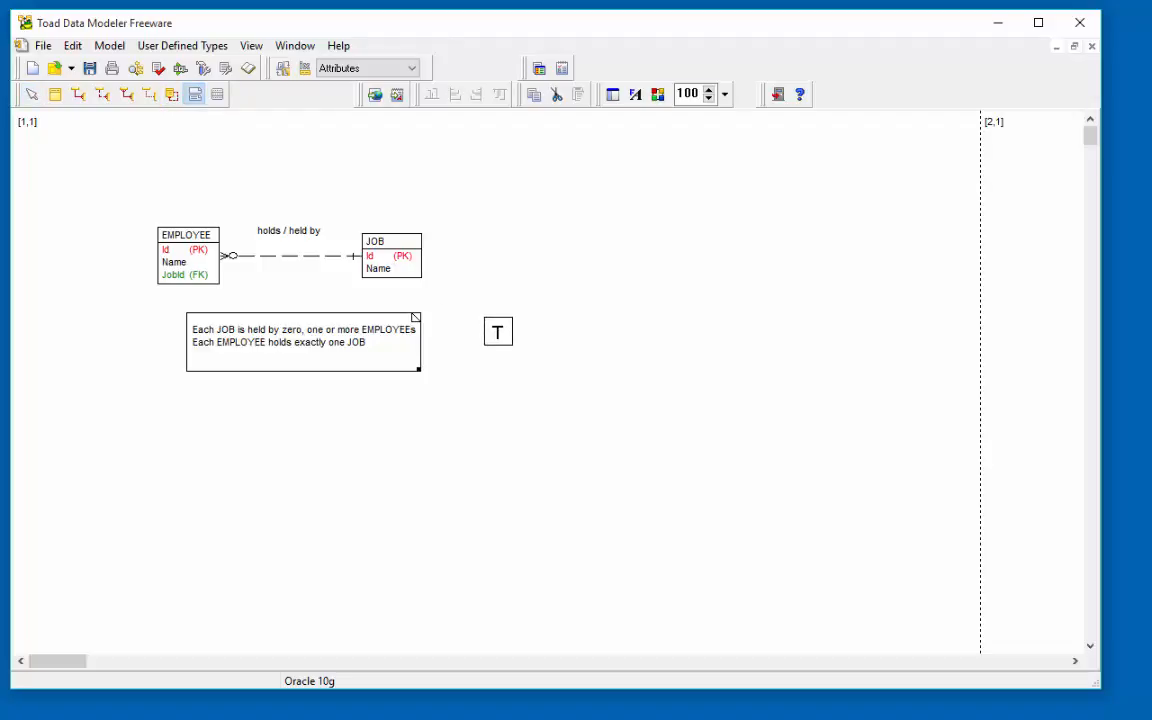
pyautogui.click(484, 318)
pyautogui.doubleClick(487, 325)
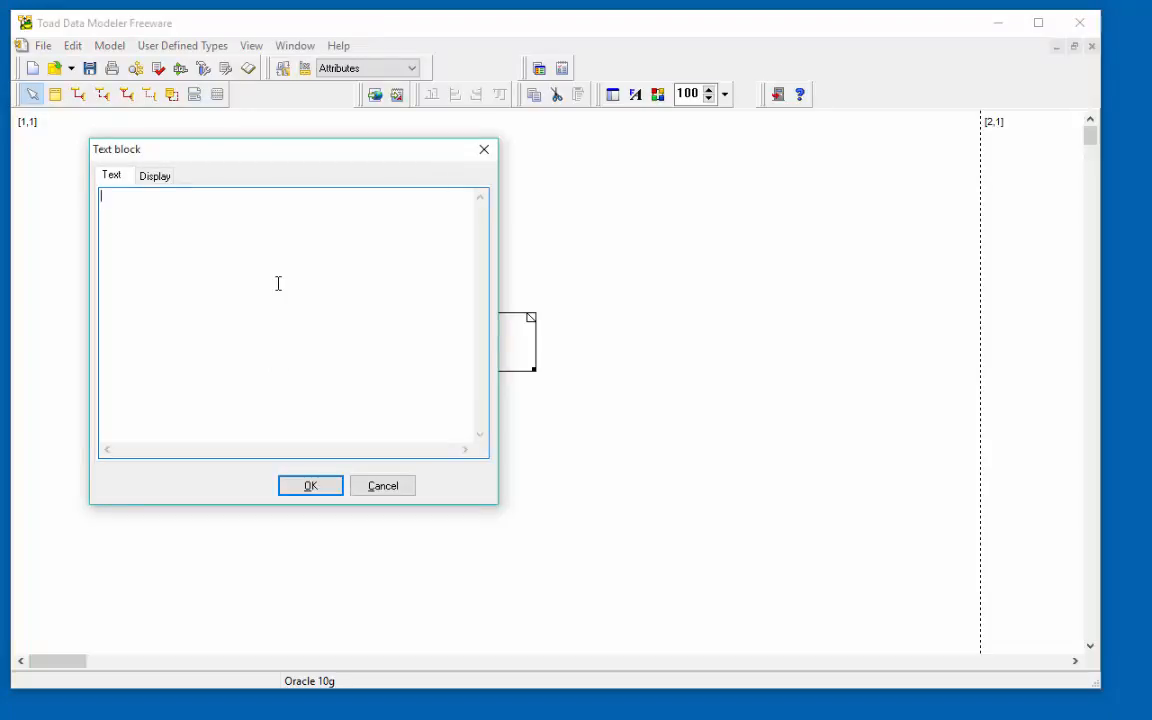
pyautogui.write('EMPLOYEE and JOB Model')
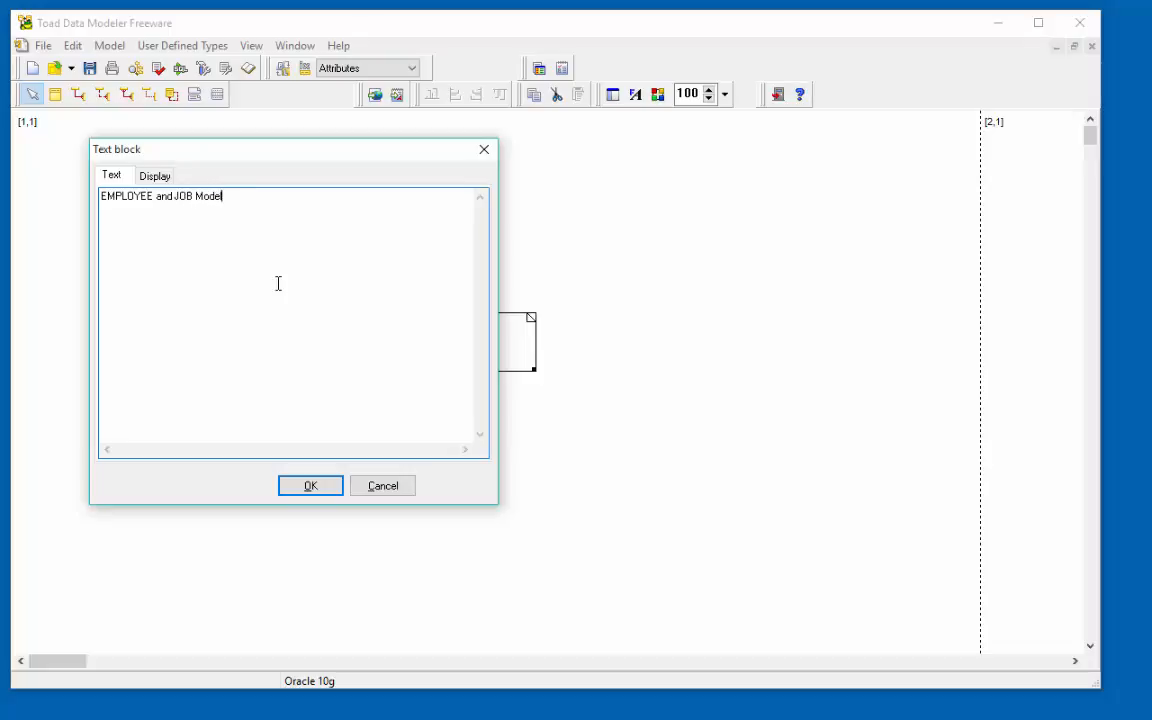
pyautogui.press('Return')
pyautogui.write('CIS154')
pyautogui.press('Return')
pyautogui.write('Phillip Jalowiec')
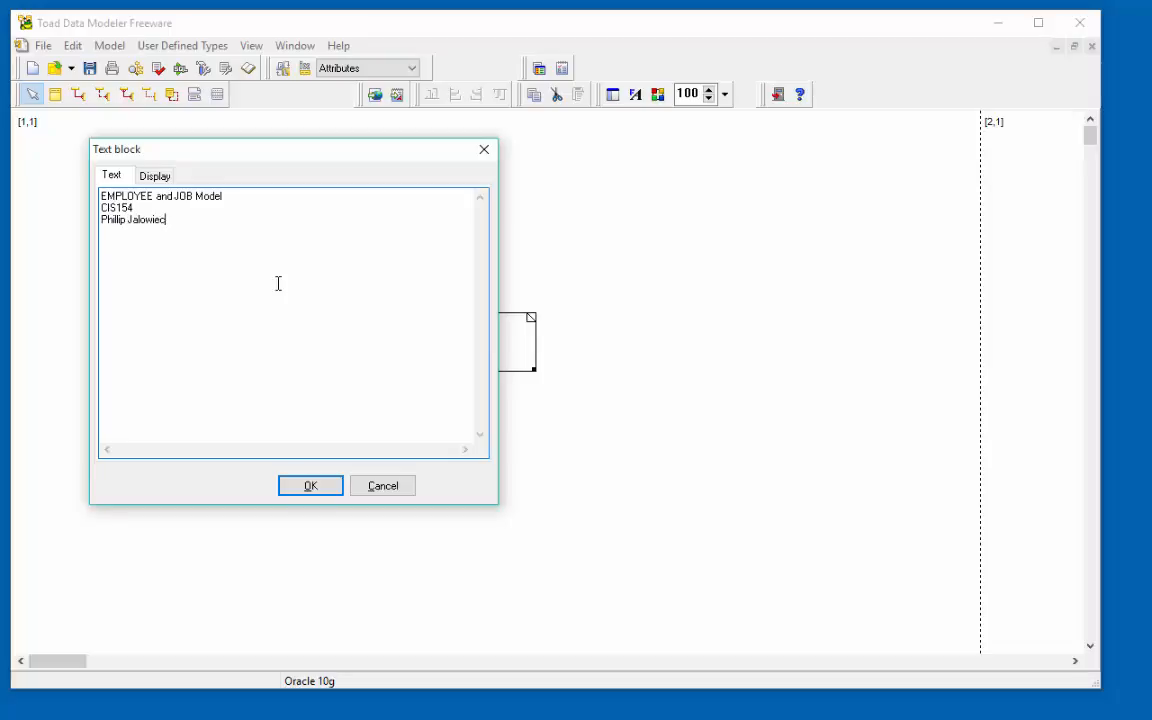
pyautogui.click(313, 490)
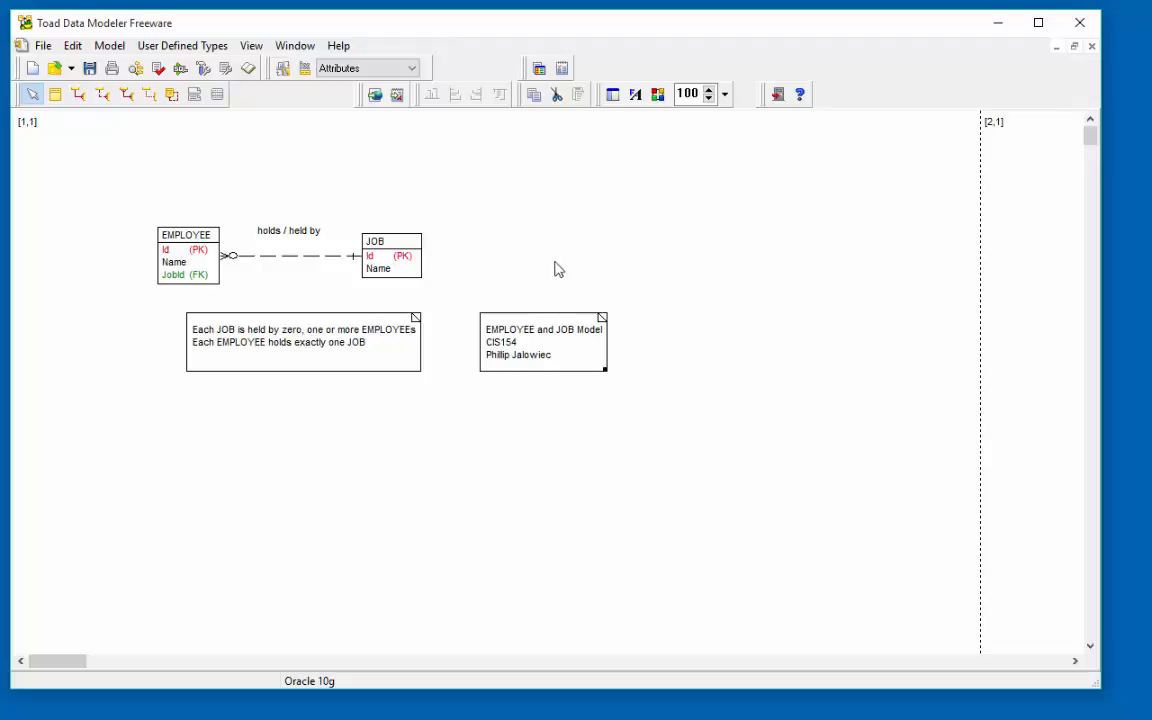
# Set the font style of the whole diagram to Bold.
pyautogui.click(709, 93)
pyautogui.click(709, 93)
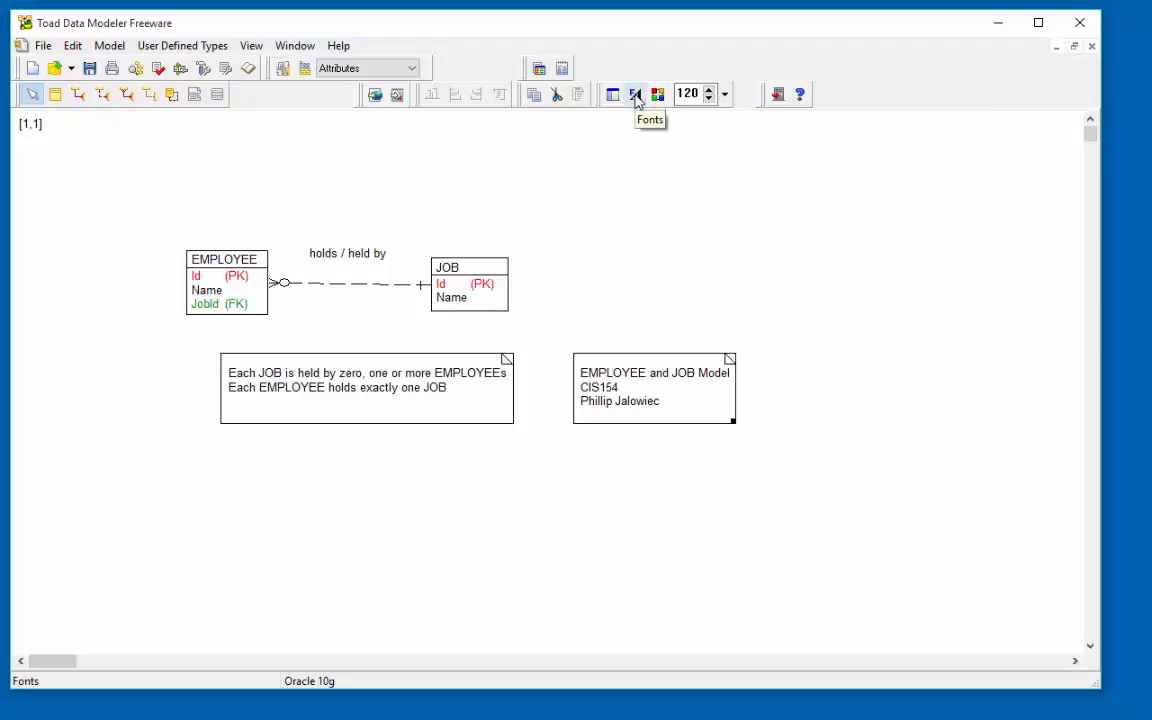
pyautogui.click(636, 95)
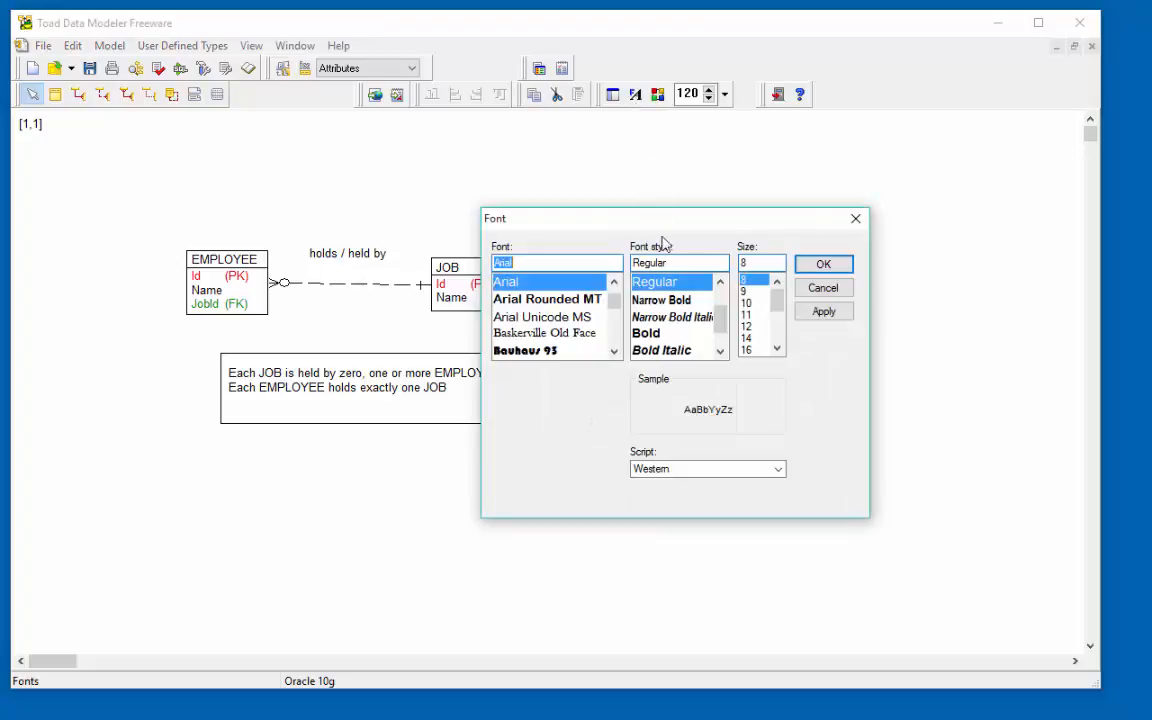
pyautogui.click(650, 332)
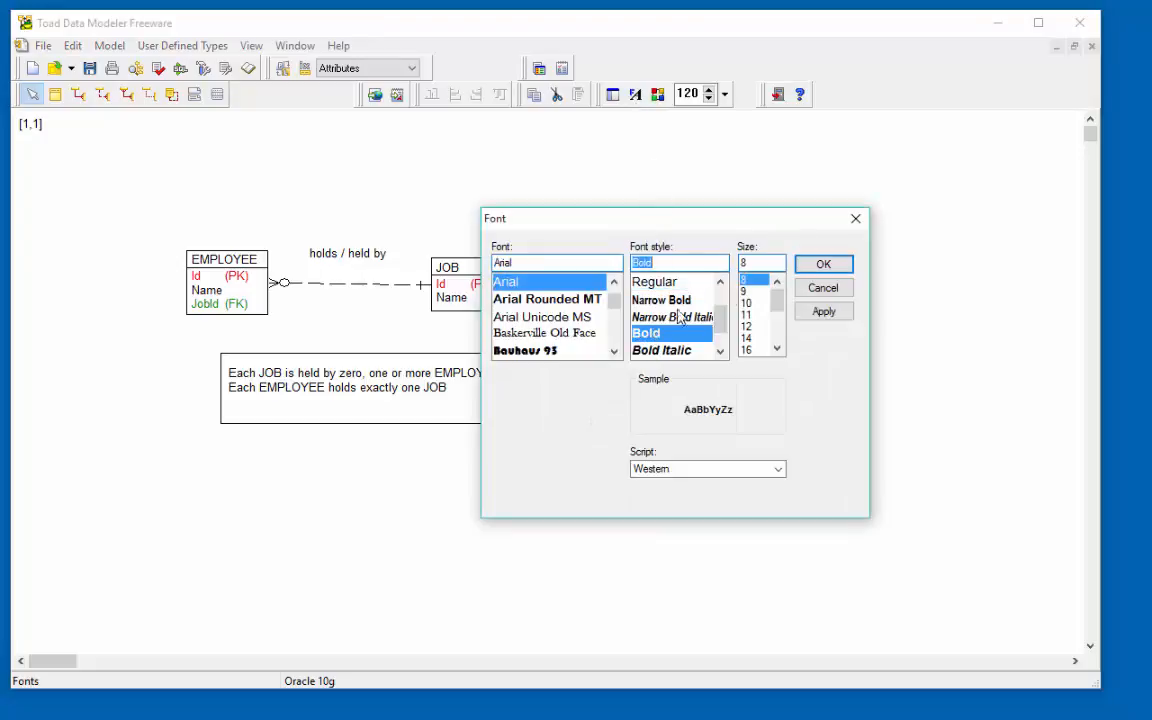
pyautogui.click(823, 265)
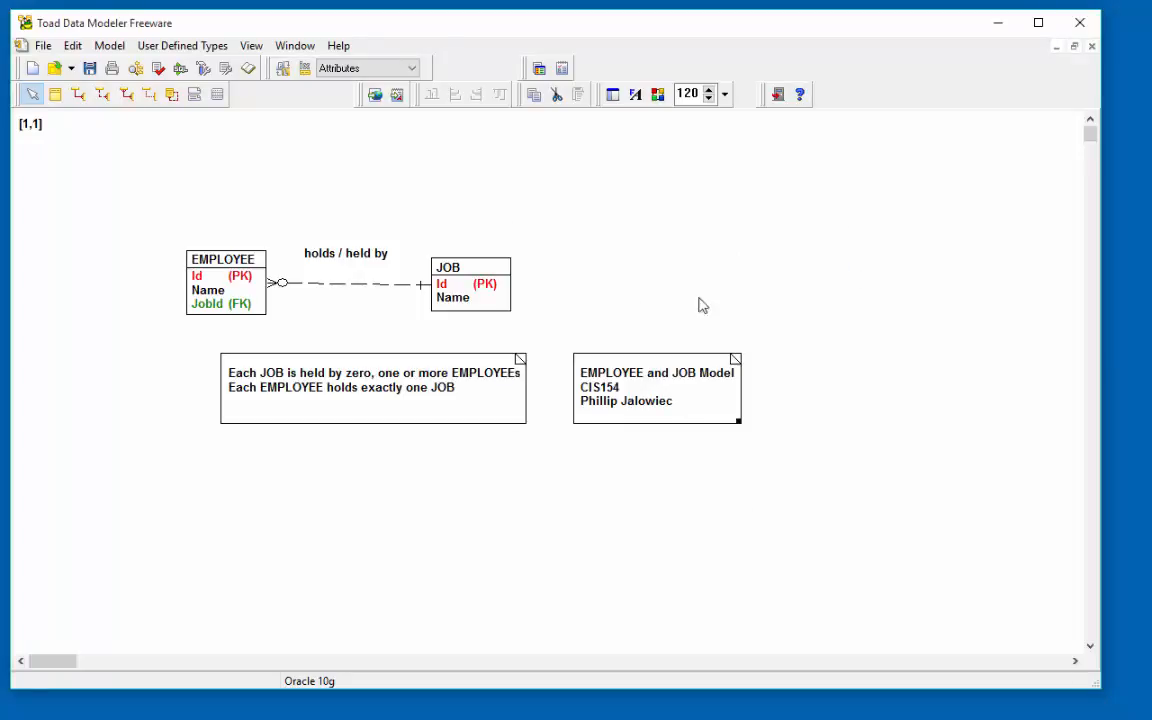
pyautogui.click(636, 296)
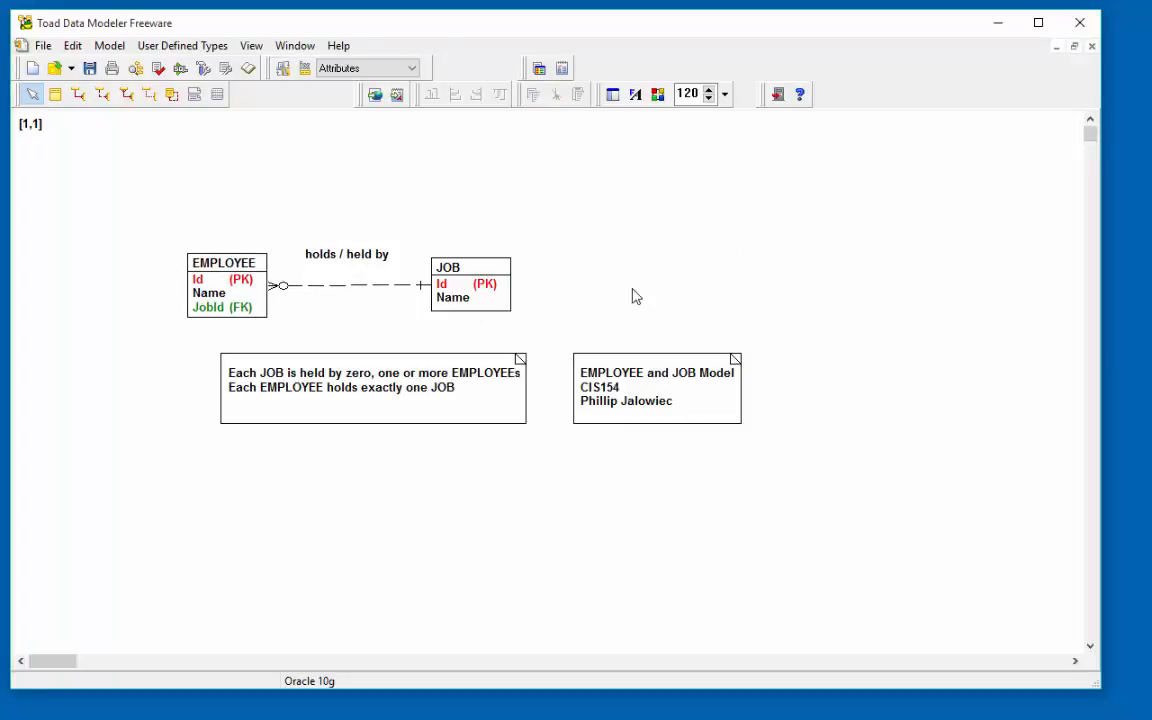
# Save the model as EmployeeJobModel in the Models folder and close the program.
pyautogui.click(42, 47)
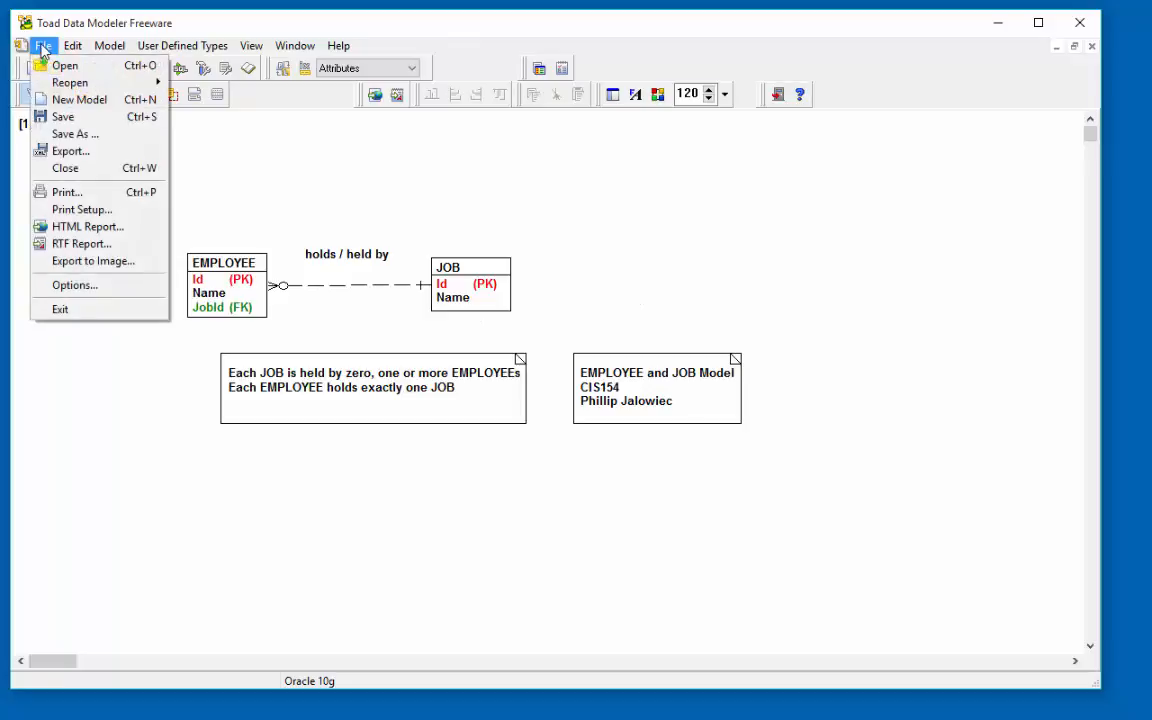
pyautogui.click(63, 121)
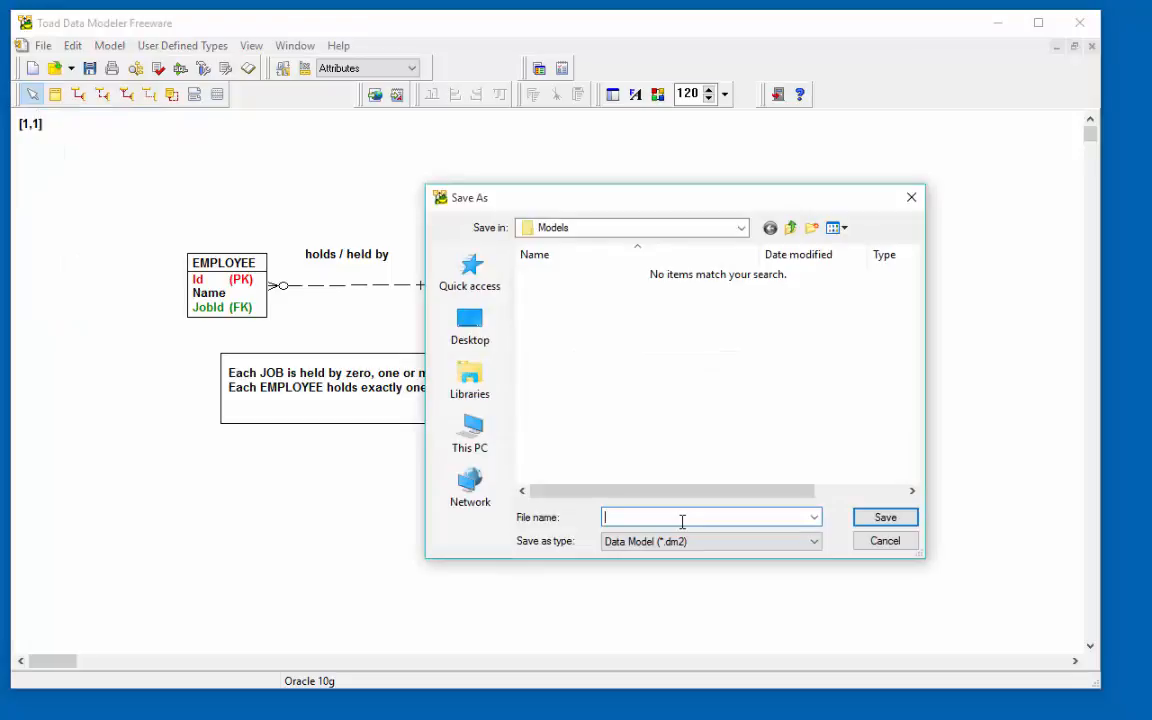
pyautogui.write('EmployeeJobModel')
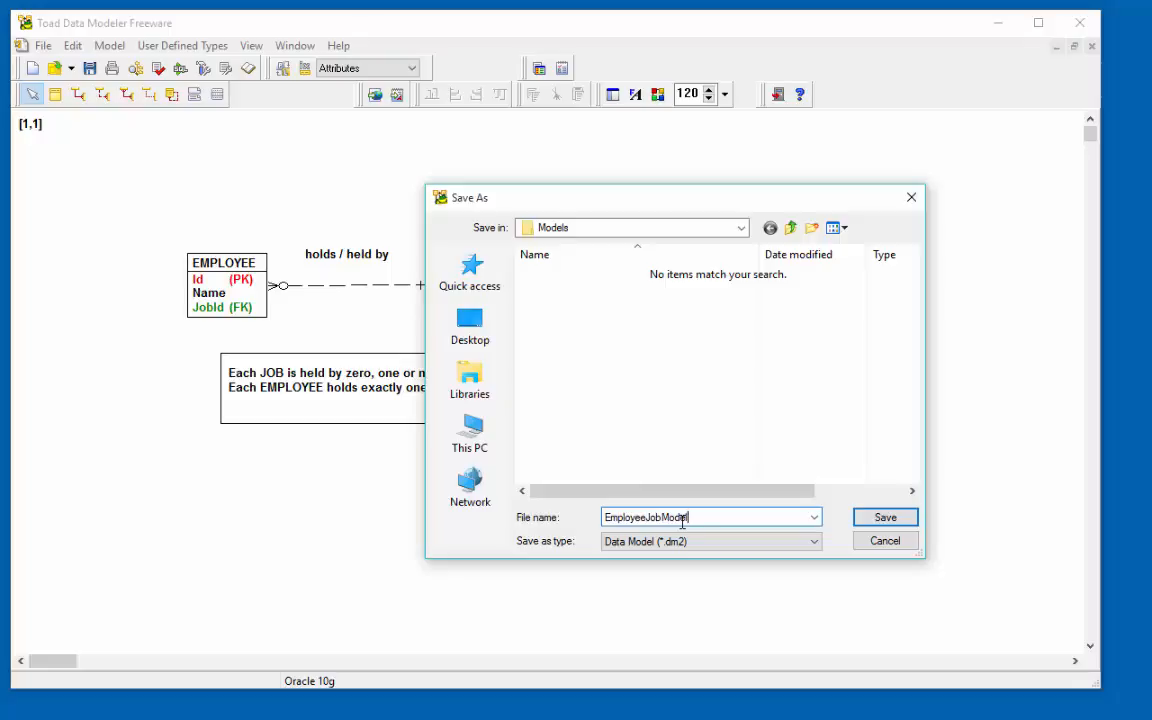
pyautogui.click(885, 518)
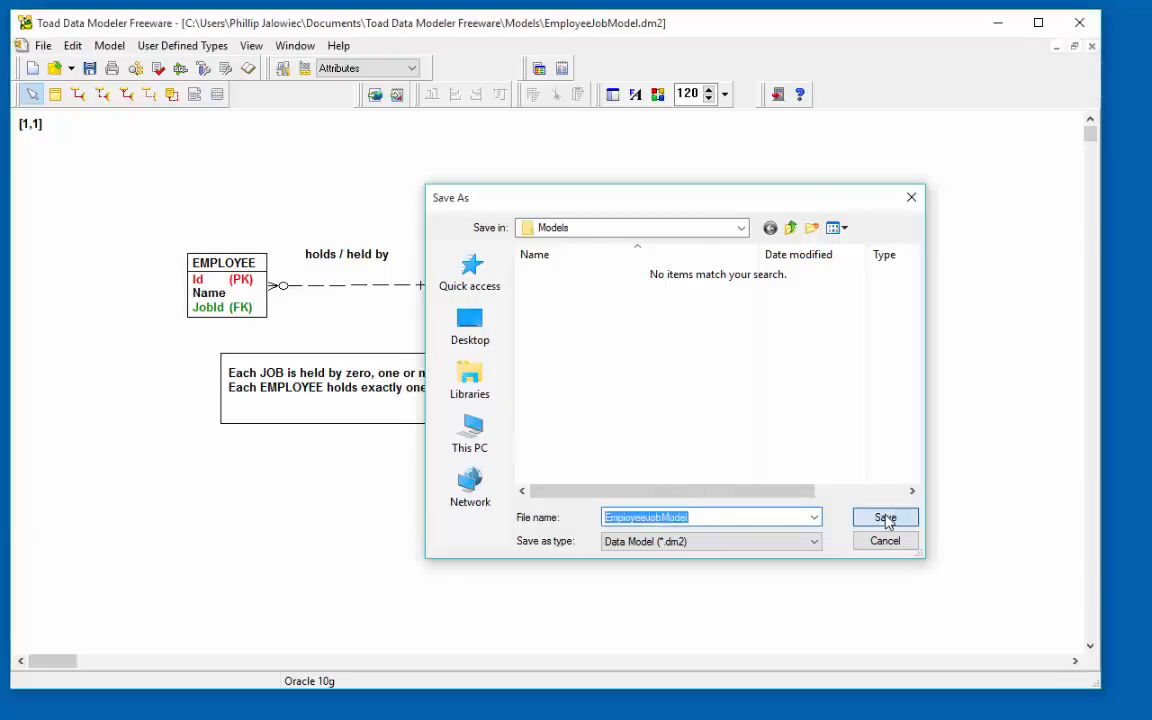
pyautogui.click(1080, 28)
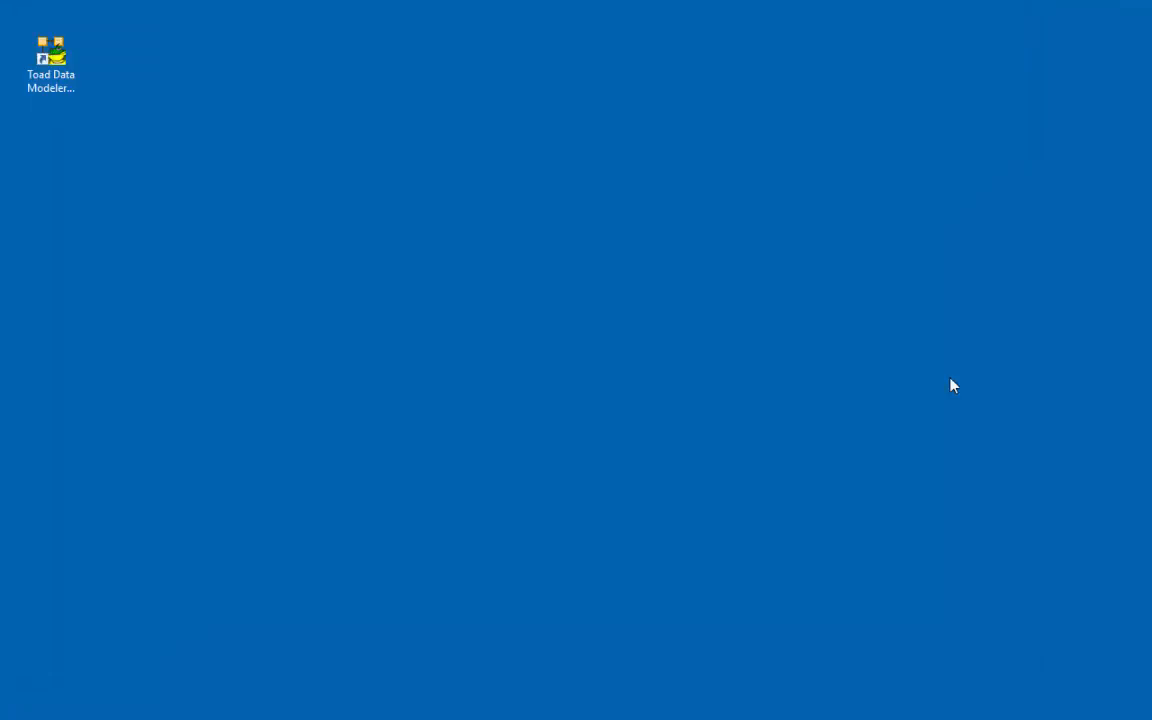